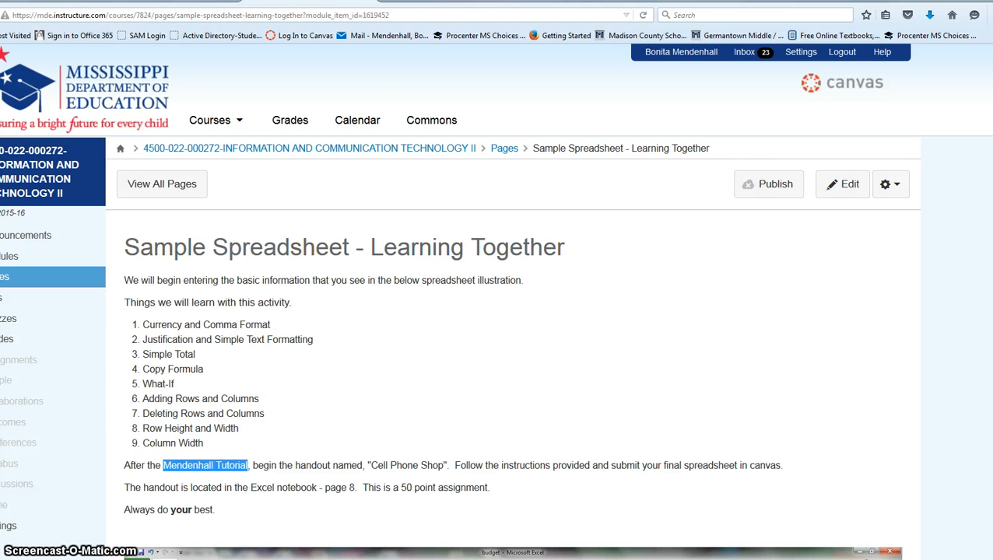
Switch from the Canvas page to the Excel budget workbook window.
{"action": "key", "text": "alt+Tab"}
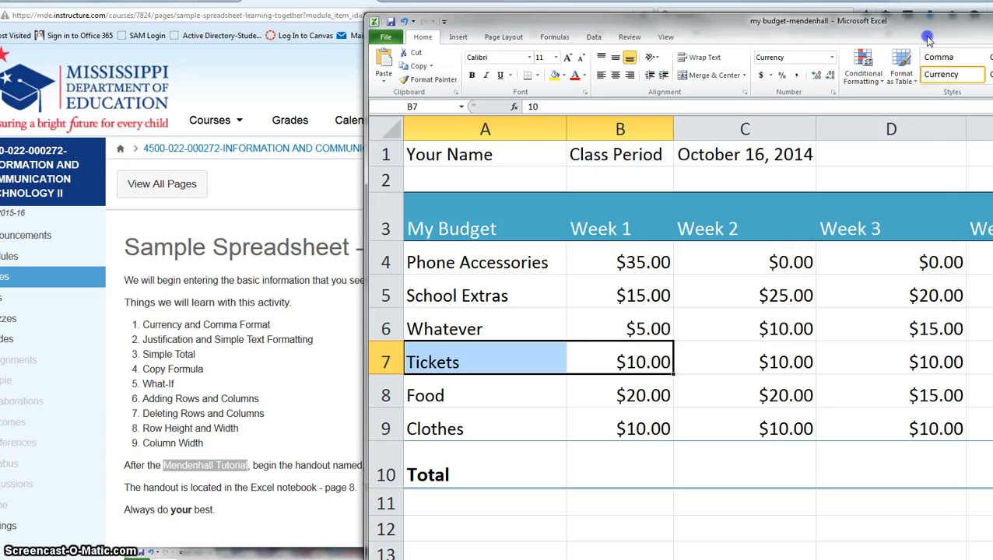
Move the Excel window into place and enter the student's name in A1.
{"action": "left_click_drag", "start_coordinate": [928, 38], "coordinate": [883, 25]}
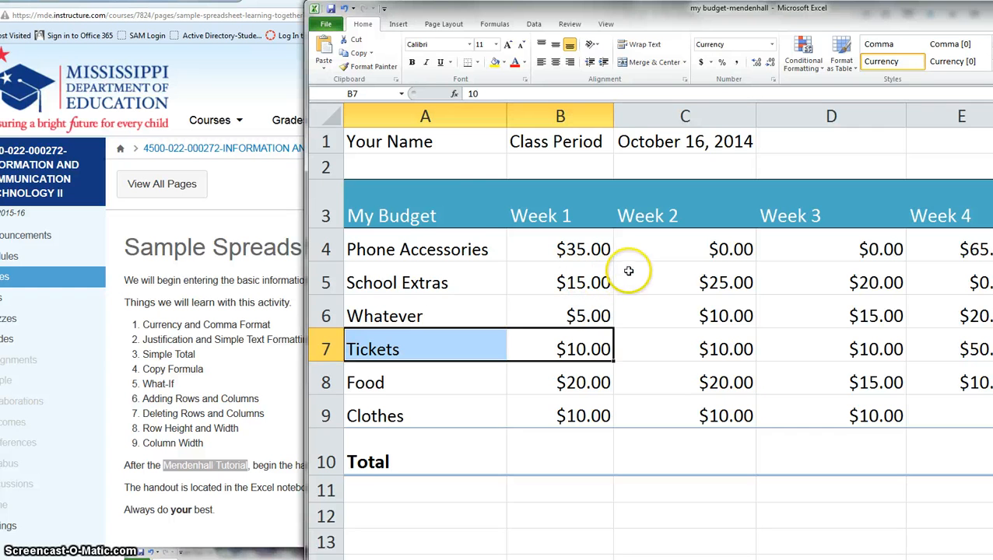
{"action": "left_click", "coordinate": [432, 144]}
{"action": "key", "text": "Return"}
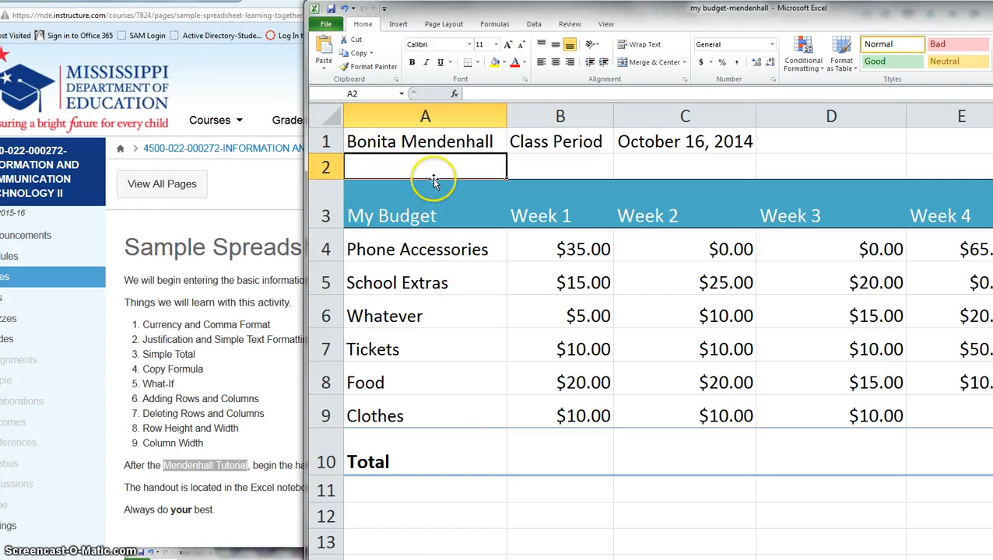
{"action": "left_click", "coordinate": [400, 142]}
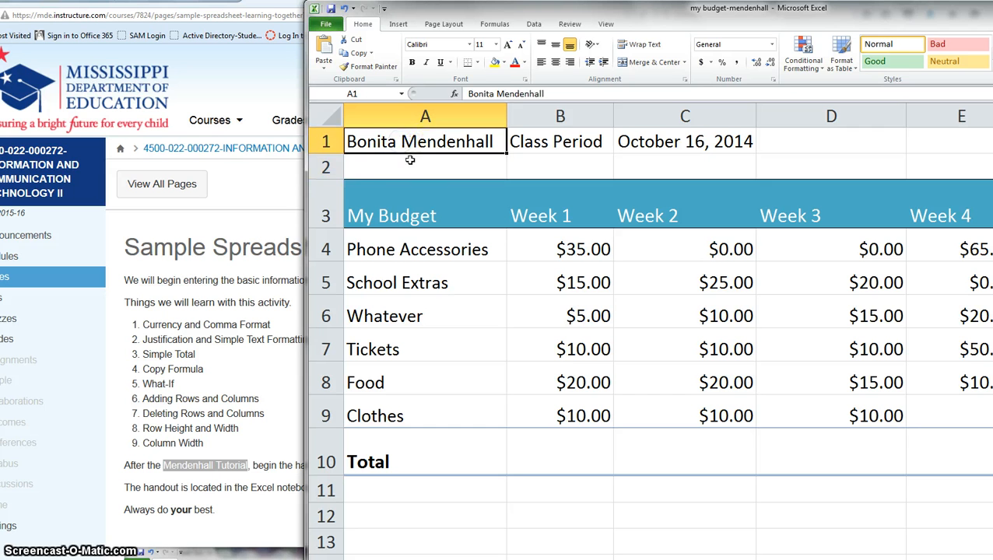
Replace the Class Period text in B1 with B5.
{"action": "left_click", "coordinate": [535, 144]}
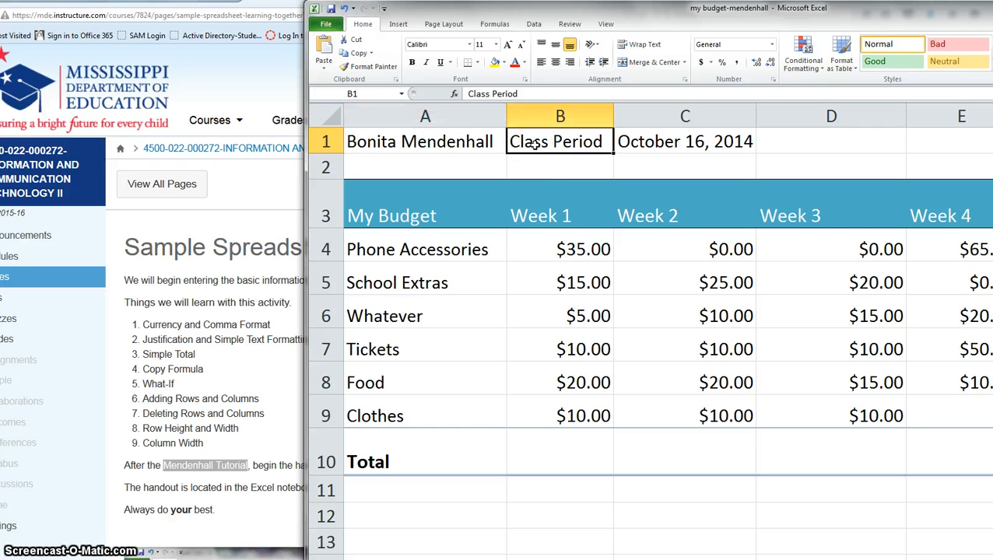
{"action": "key", "text": "Delete"}
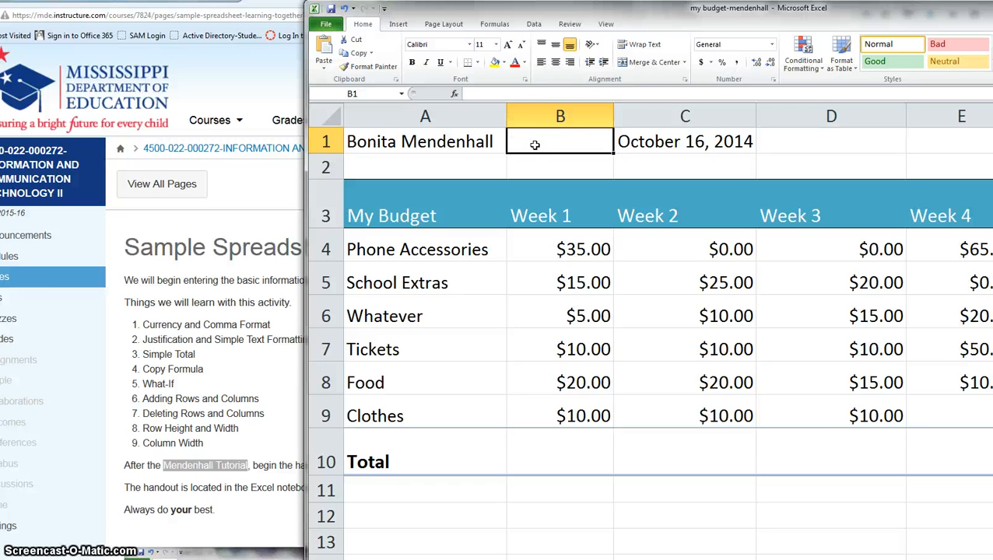
{"action": "key", "text": "ctrl+z"}
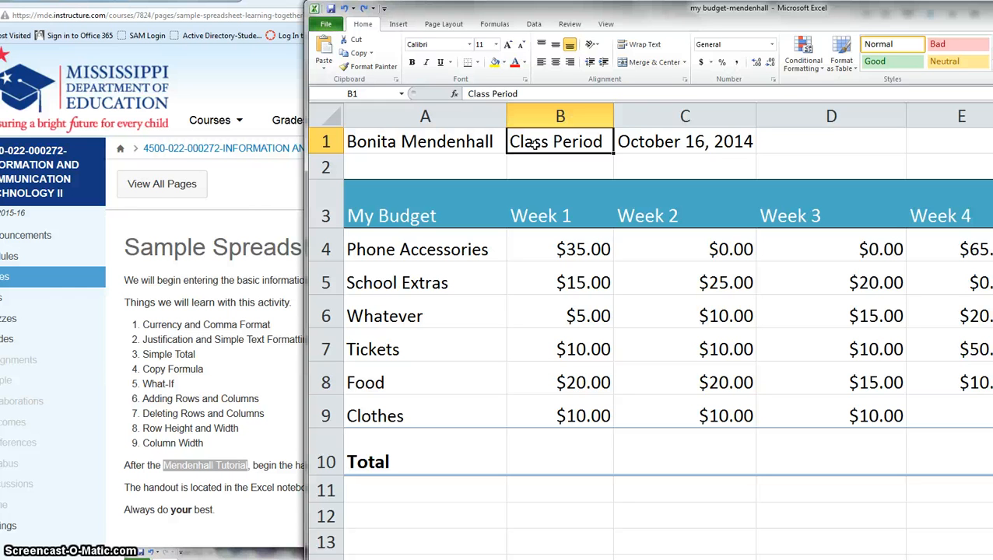
{"action": "type", "text": "B5"}
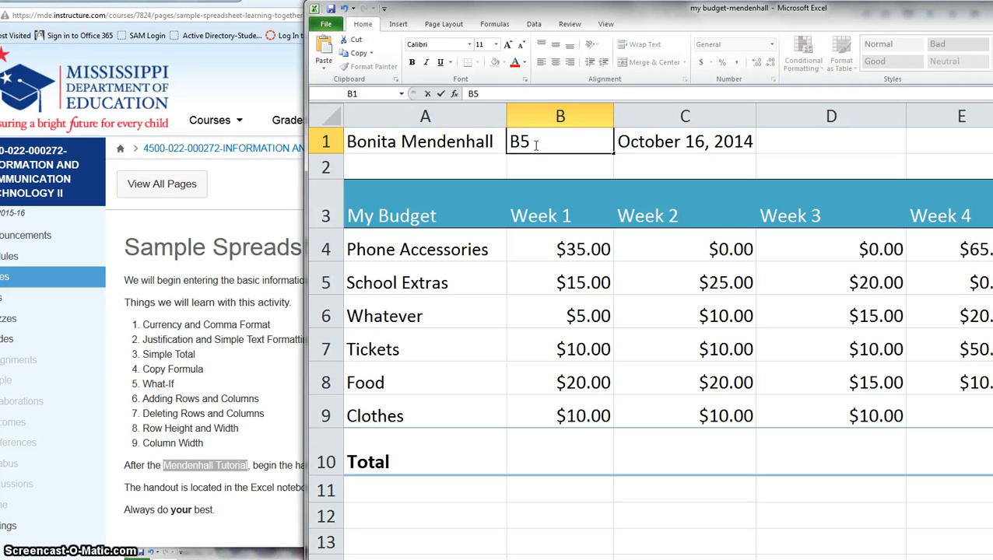
{"action": "key", "text": "Return"}
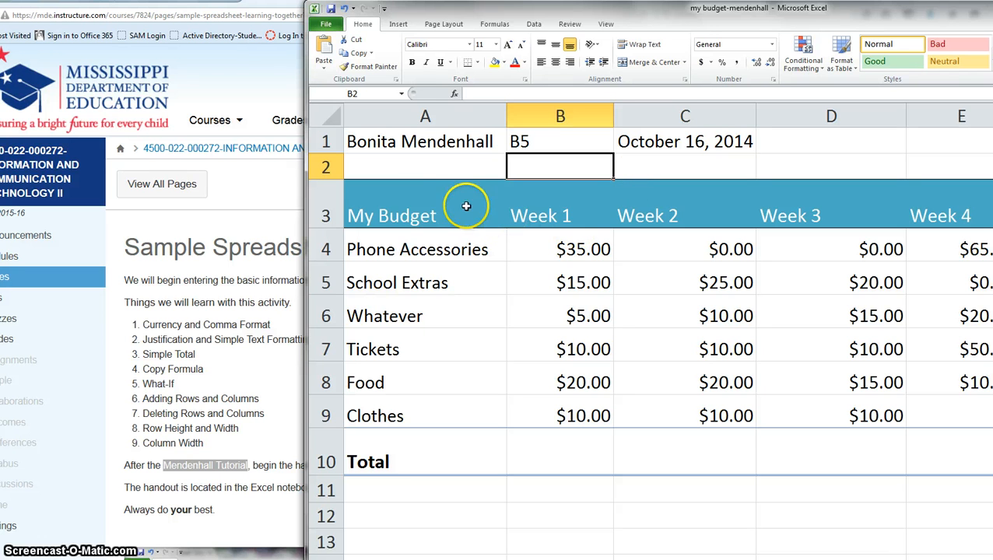
Center B5 in cell B1 and the Week 1 through Total headings in B3:F3.
{"action": "left_click", "coordinate": [392, 216]}
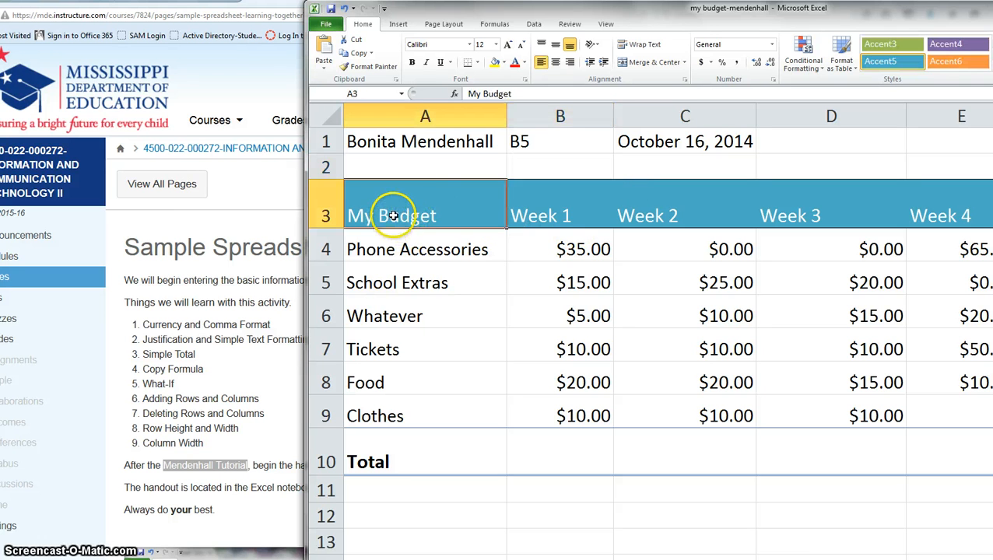
{"action": "left_click", "coordinate": [574, 216]}
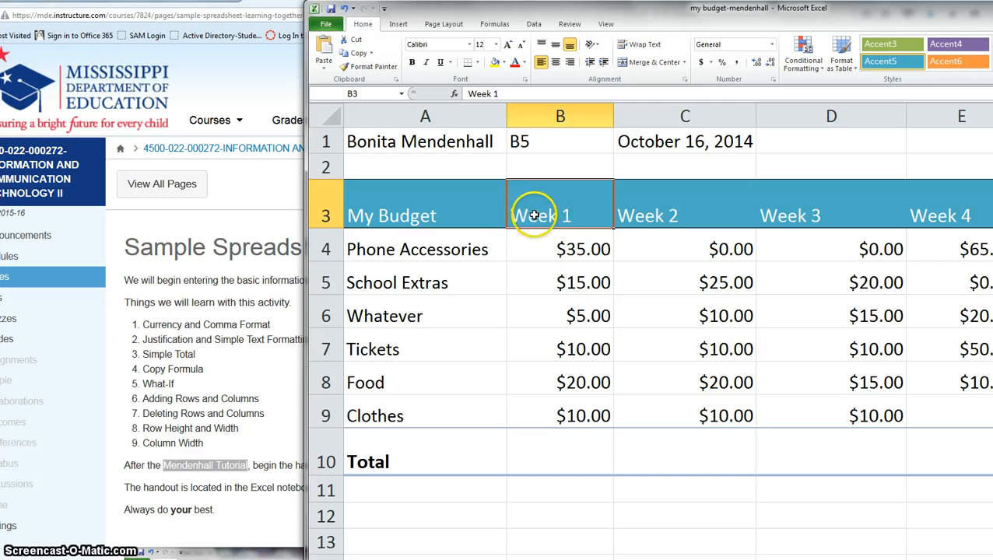
{"action": "left_click", "coordinate": [545, 141]}
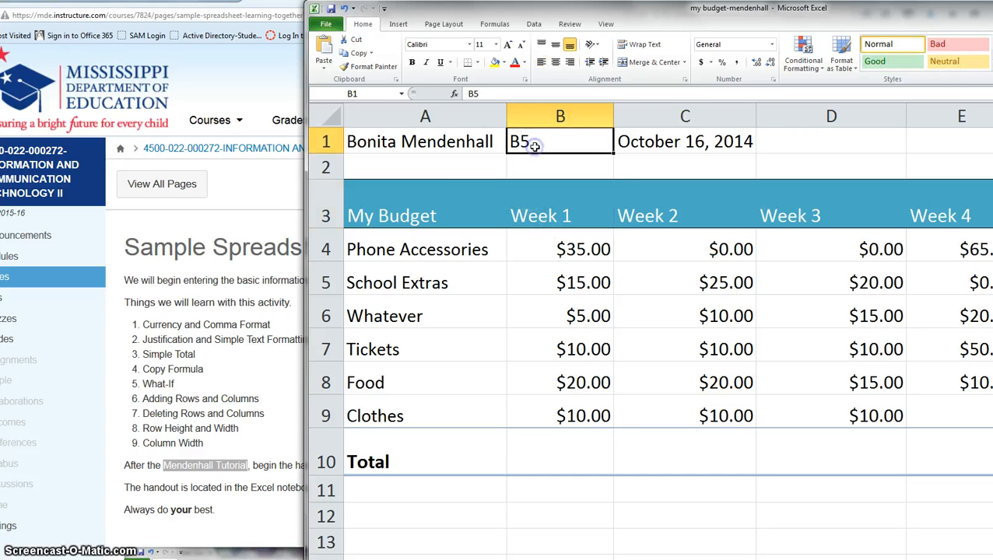
{"action": "left_click", "coordinate": [556, 64]}
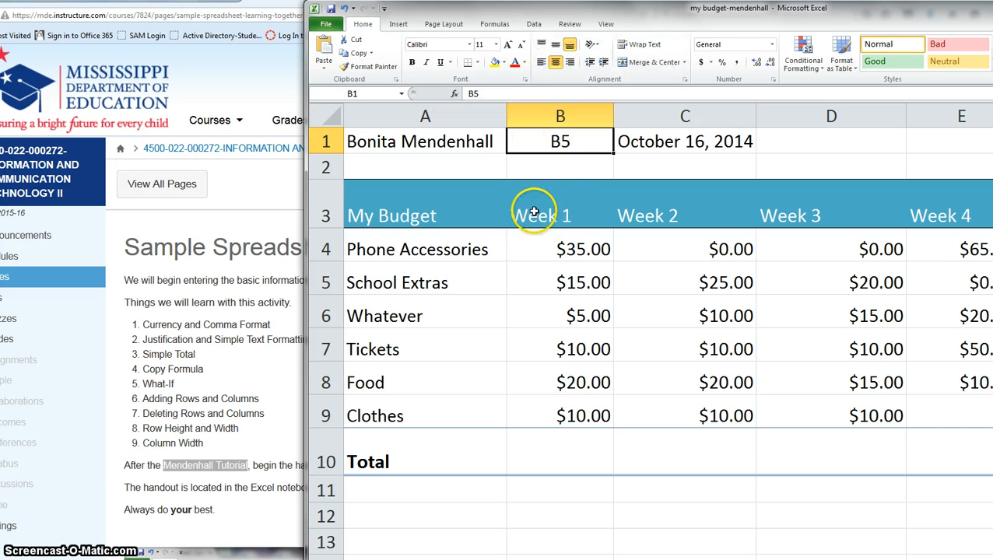
{"action": "left_click_drag", "start_coordinate": [530, 214], "coordinate": [951, 214]}
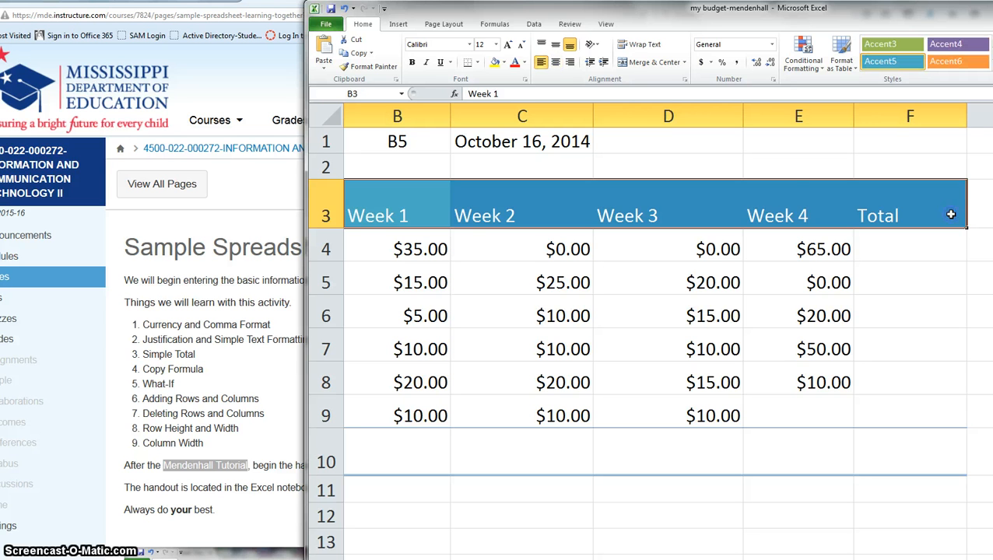
{"action": "left_click", "coordinate": [555, 62]}
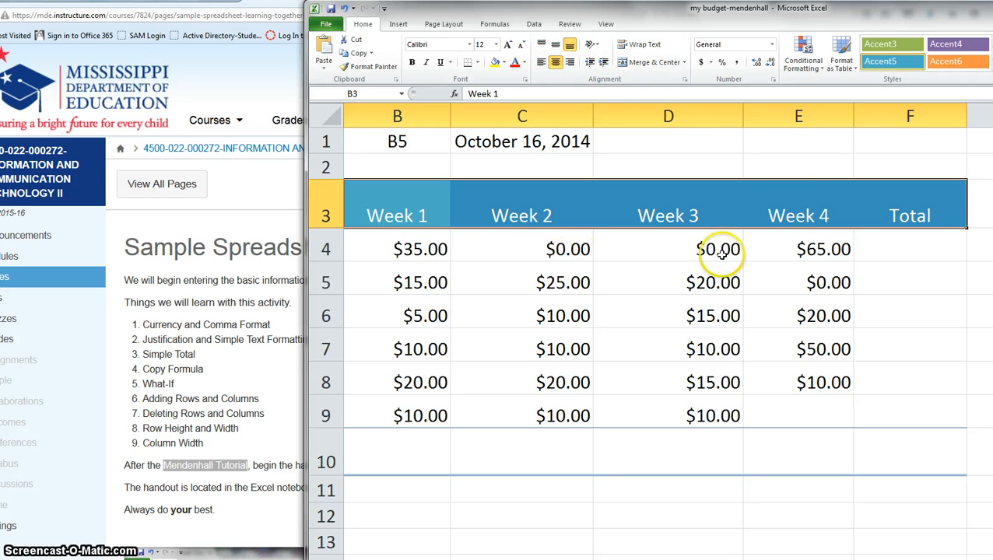
Enter a test value of 26 in empty cell F2.
{"action": "left_click", "coordinate": [905, 246]}
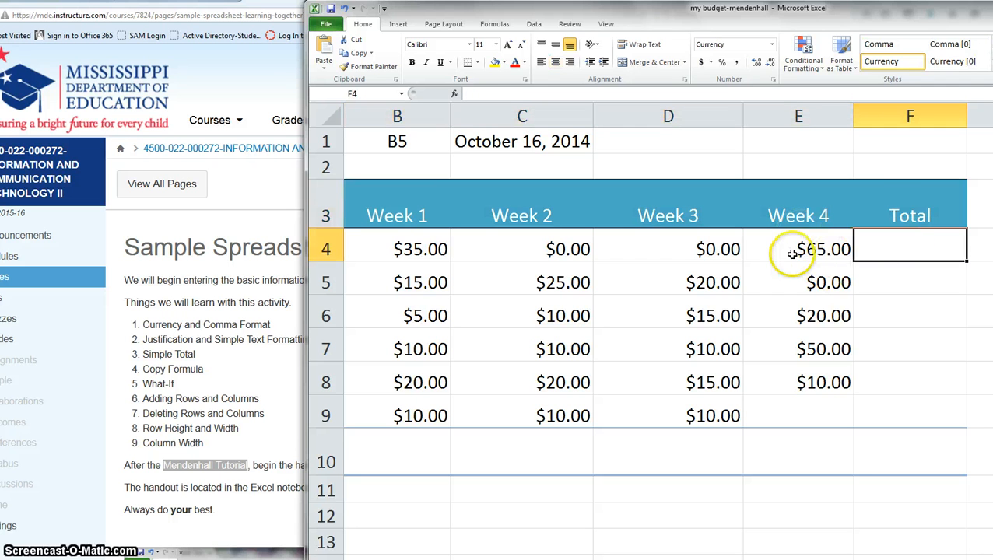
{"action": "left_click", "coordinate": [900, 167]}
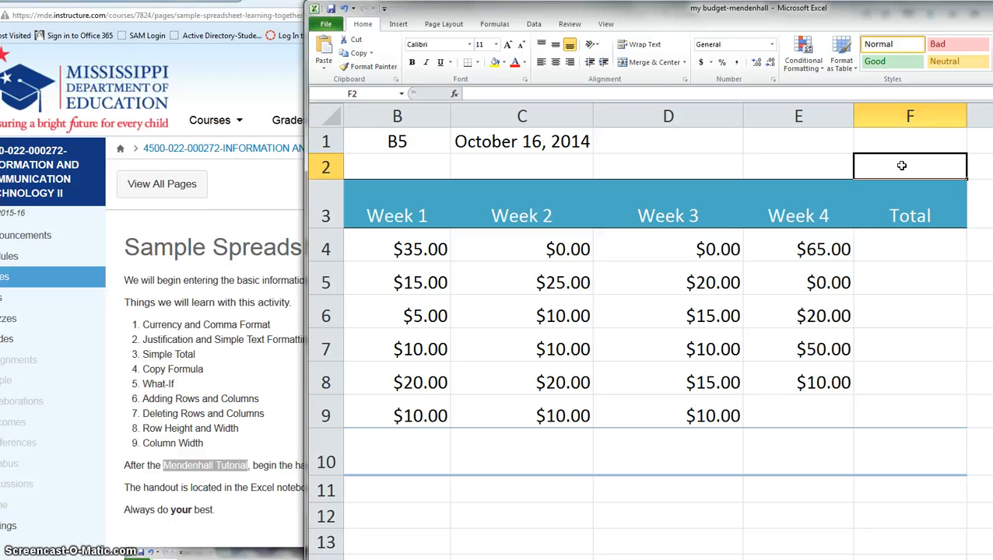
{"action": "type", "text": "26"}
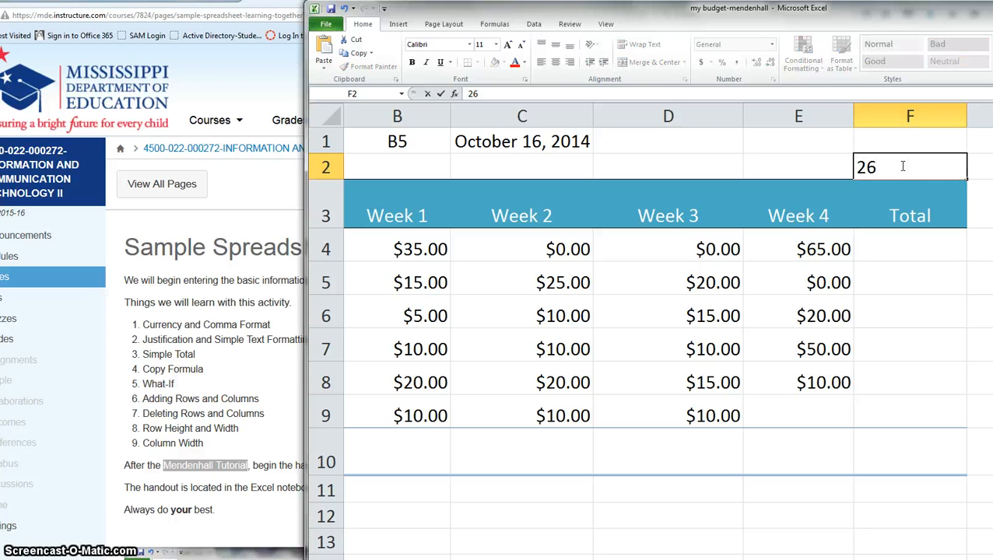
{"action": "key", "text": "Return"}
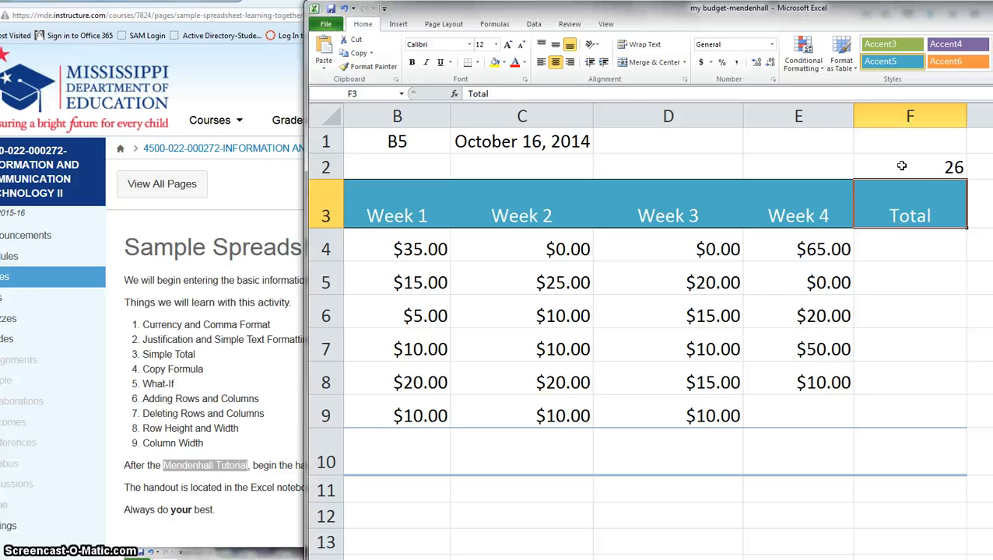
{"action": "left_click", "coordinate": [901, 166]}
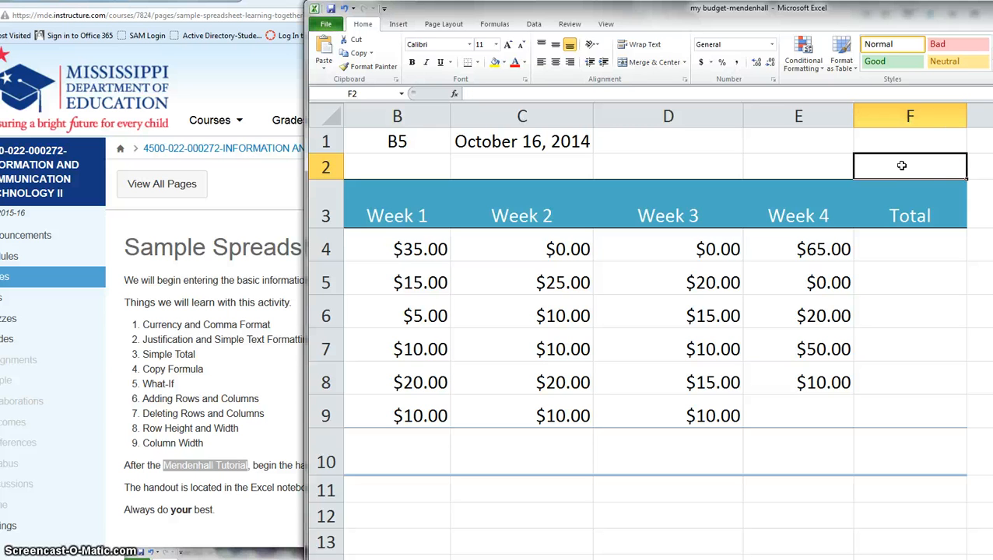
Sum B4:E4 in F4 with AutoSum and fill it down to F10 ($100.00 through $0.00).
{"action": "left_click", "coordinate": [909, 250]}
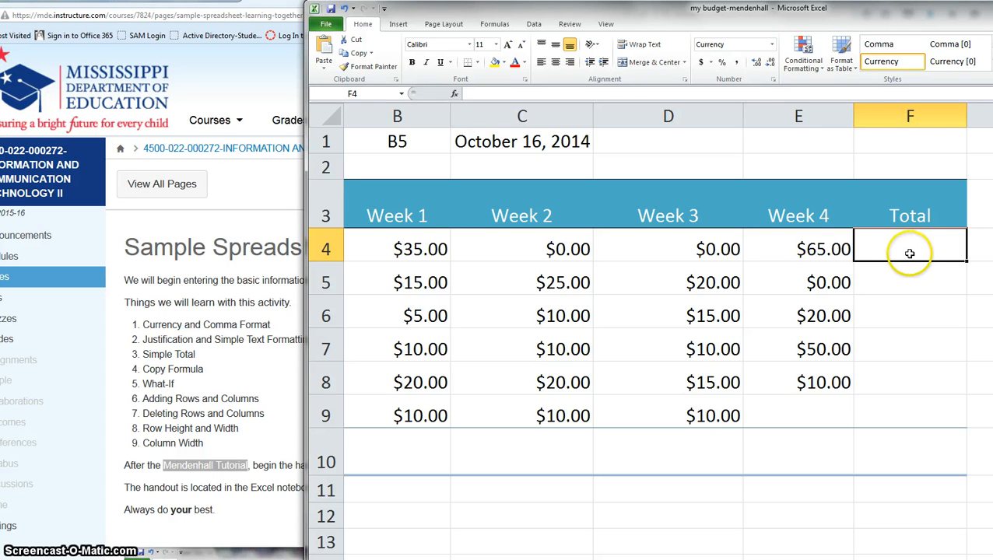
{"action": "left_click_drag", "start_coordinate": [919, 26], "coordinate": [703, 29]}
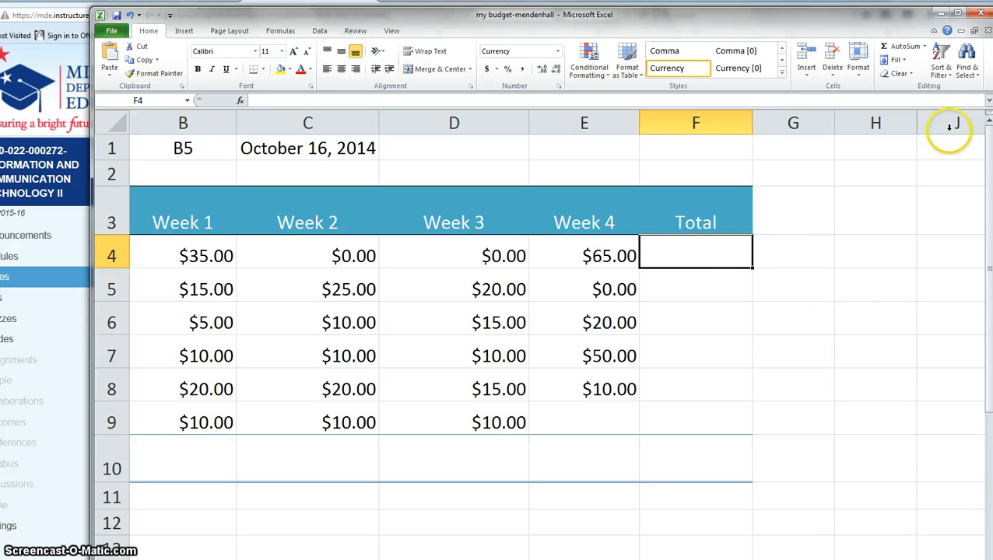
{"action": "left_click", "coordinate": [923, 47]}
{"action": "left_click", "coordinate": [862, 62]}
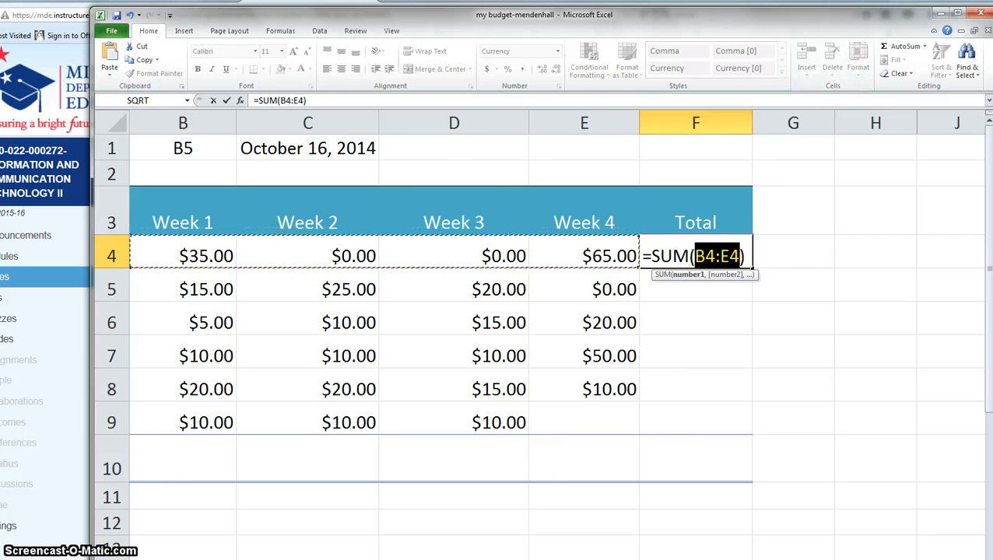
{"action": "scroll", "coordinate": [540, 335], "scroll_direction": "left", "scroll_amount": 1}
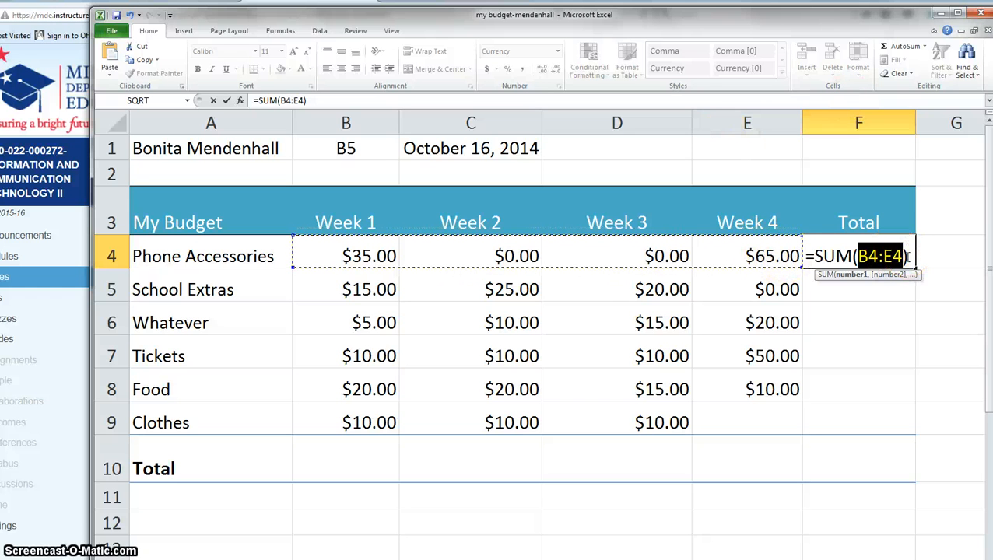
{"action": "key", "text": "Return"}
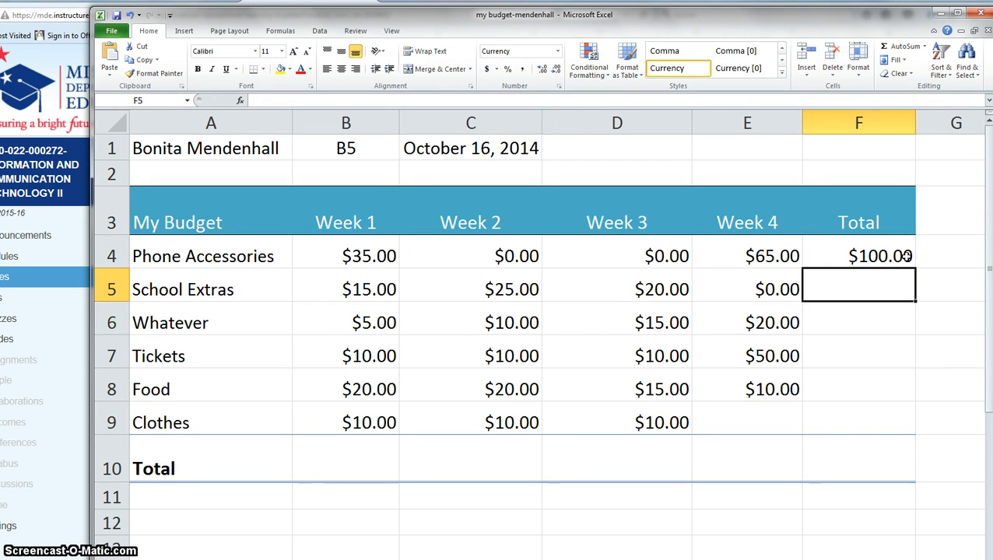
{"action": "left_click", "coordinate": [907, 256]}
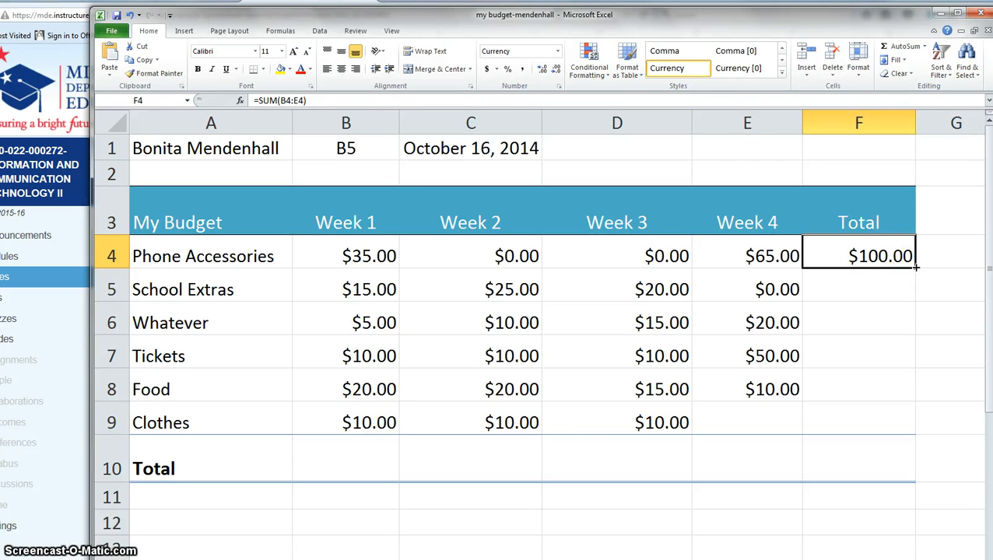
{"action": "left_click_drag", "start_coordinate": [915, 273], "coordinate": [910, 468]}
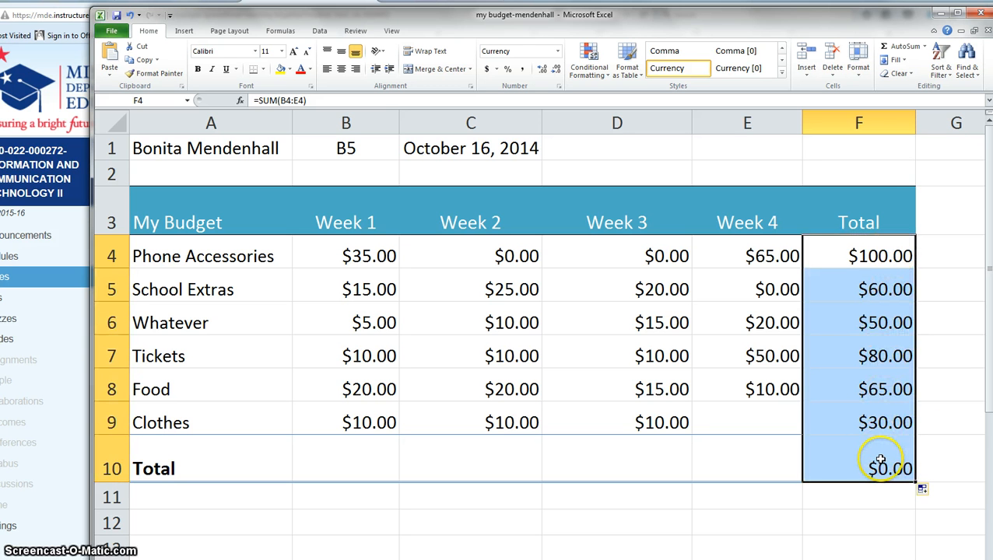
{"action": "left_click", "coordinate": [857, 293]}
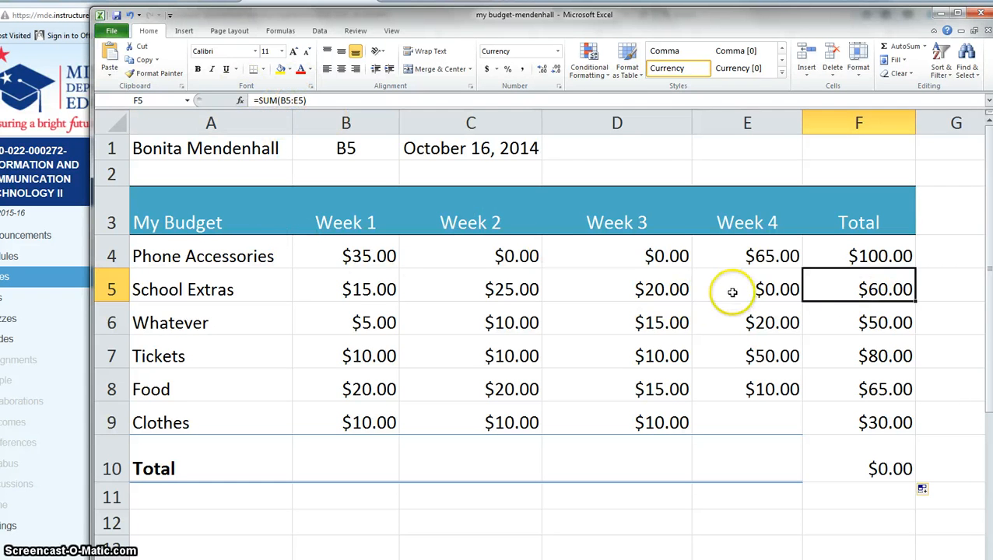
Total Week 1 in B10 with a SUM of B4:B9, giving $95.00.
{"action": "left_click", "coordinate": [882, 261]}
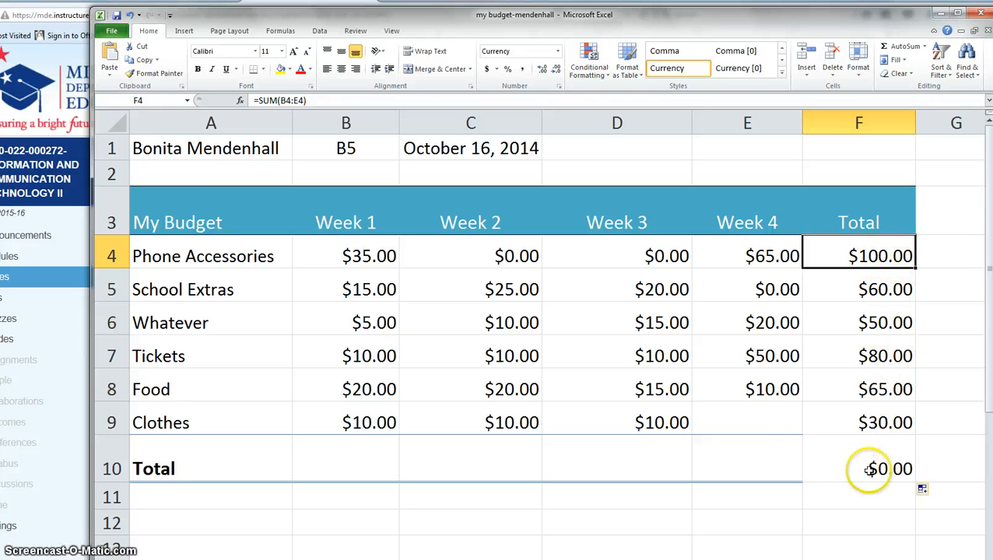
{"action": "left_click", "coordinate": [775, 421]}
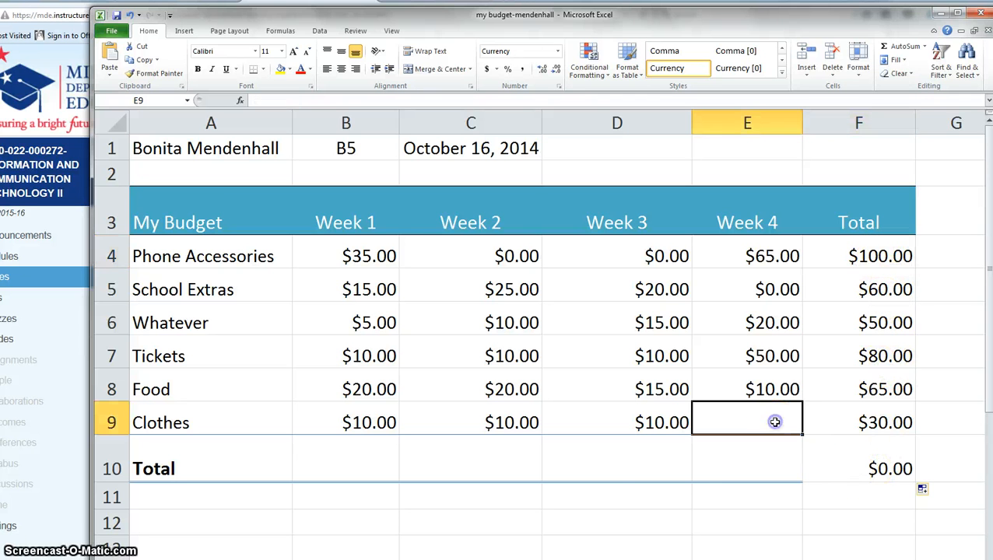
{"action": "left_click", "coordinate": [875, 467]}
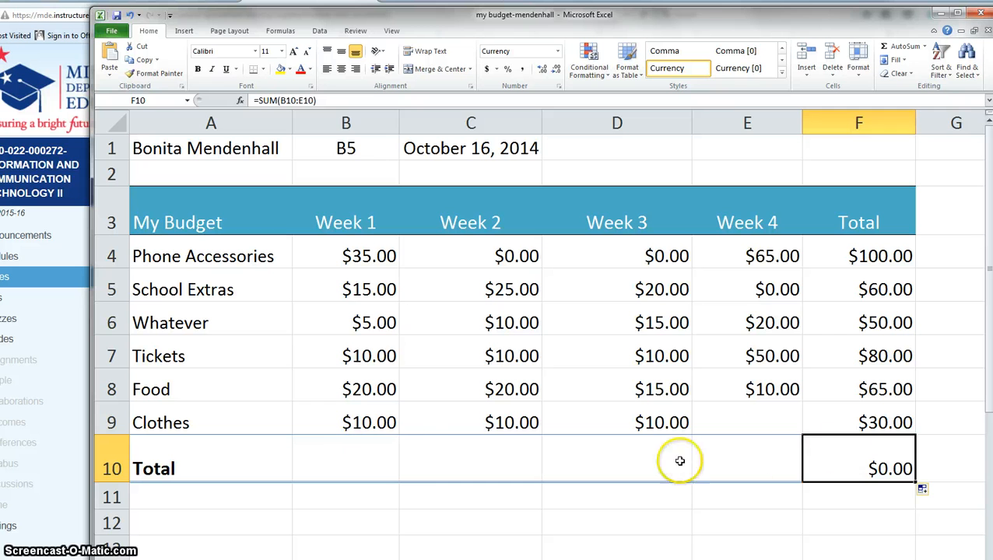
{"action": "left_click", "coordinate": [360, 450]}
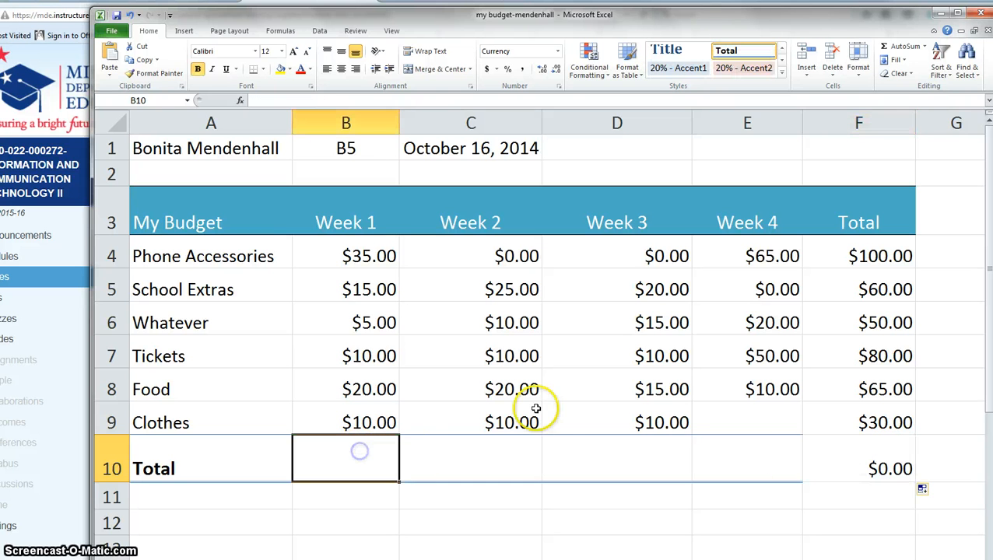
{"action": "left_click", "coordinate": [924, 47]}
{"action": "left_click", "coordinate": [884, 64]}
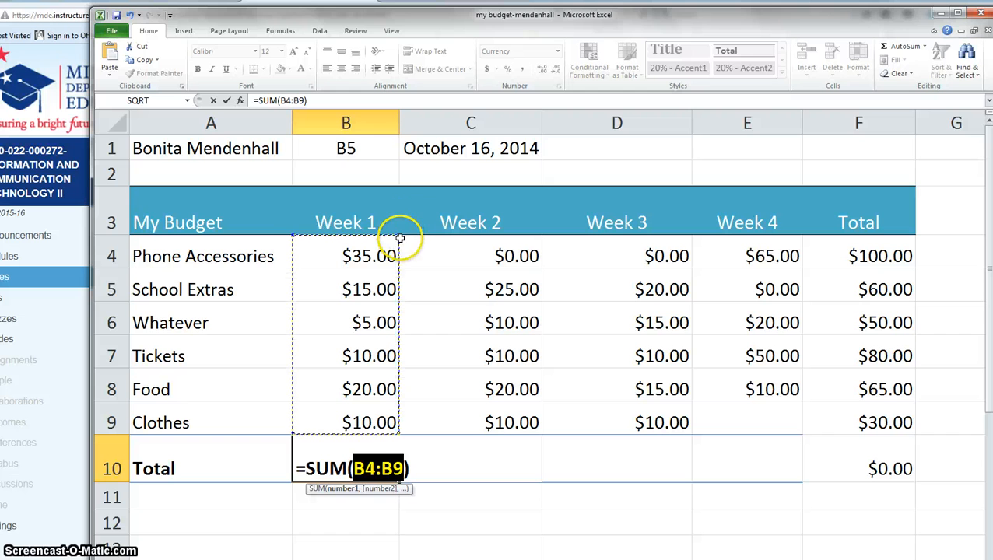
{"action": "left_click_drag", "start_coordinate": [398, 235], "coordinate": [399, 197]}
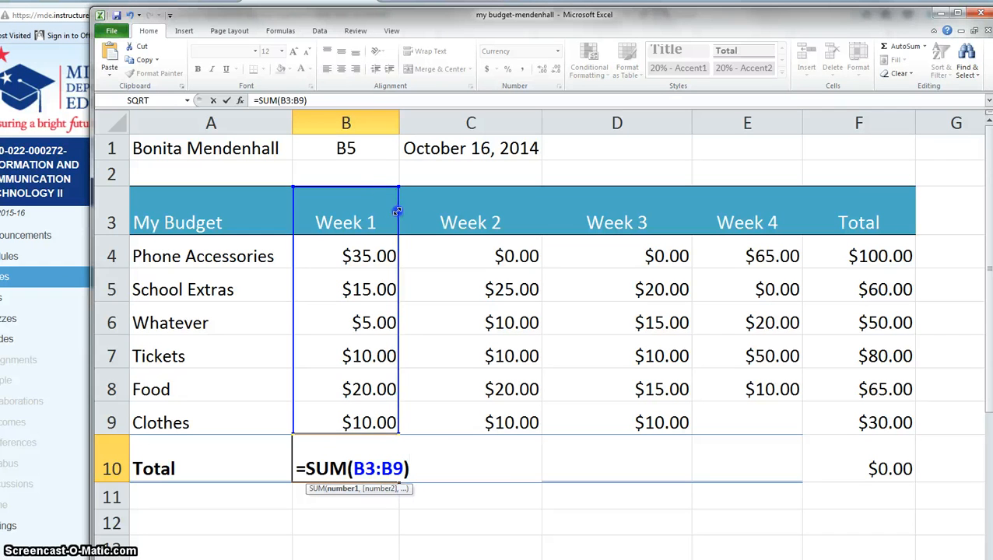
{"action": "left_click_drag", "start_coordinate": [397, 210], "coordinate": [392, 236]}
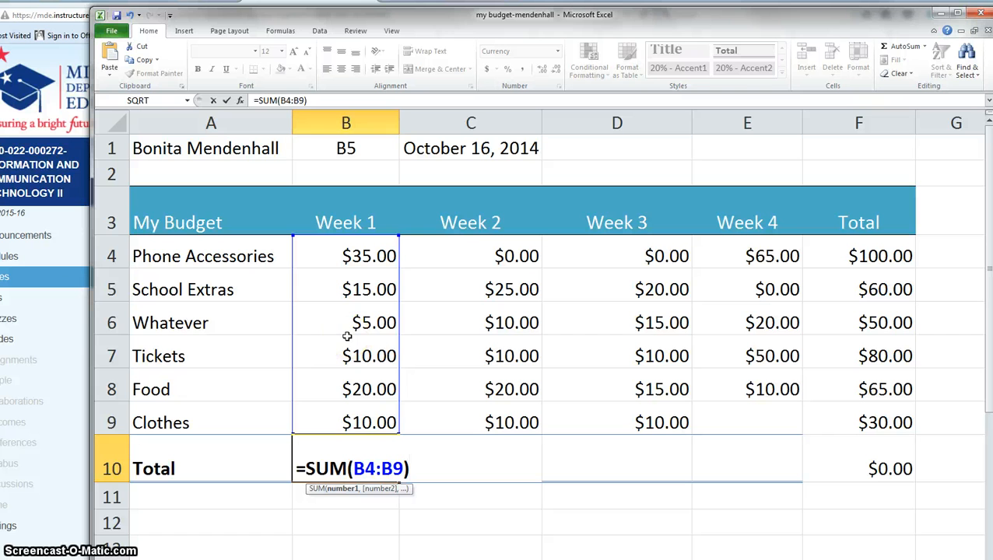
{"action": "key", "text": "Return"}
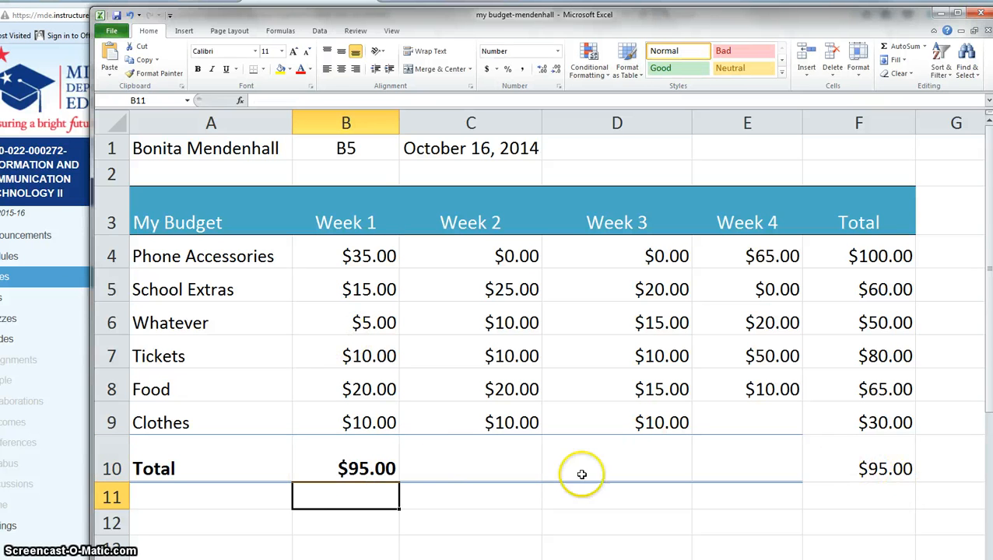
Fill the B10 total across to E10: $75.00, $70.00, $145.00, $385.00 grand total.
{"action": "left_click", "coordinate": [364, 465]}
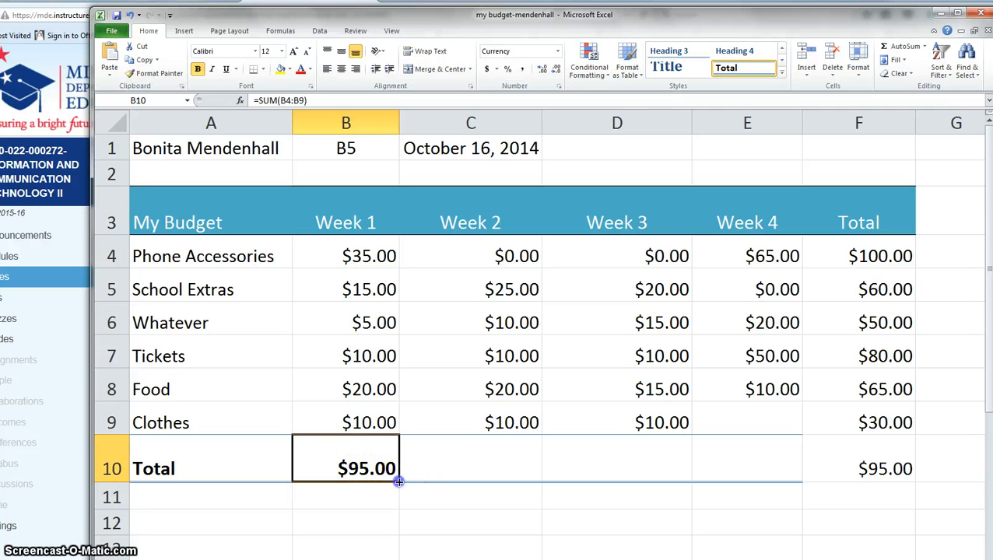
{"action": "left_click_drag", "start_coordinate": [439, 479], "coordinate": [767, 489]}
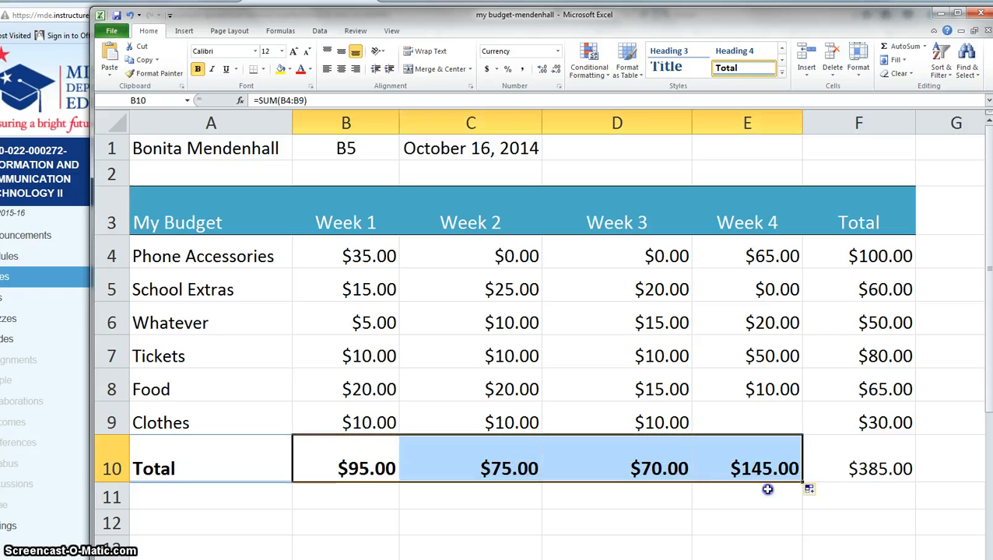
{"action": "left_click", "coordinate": [838, 504]}
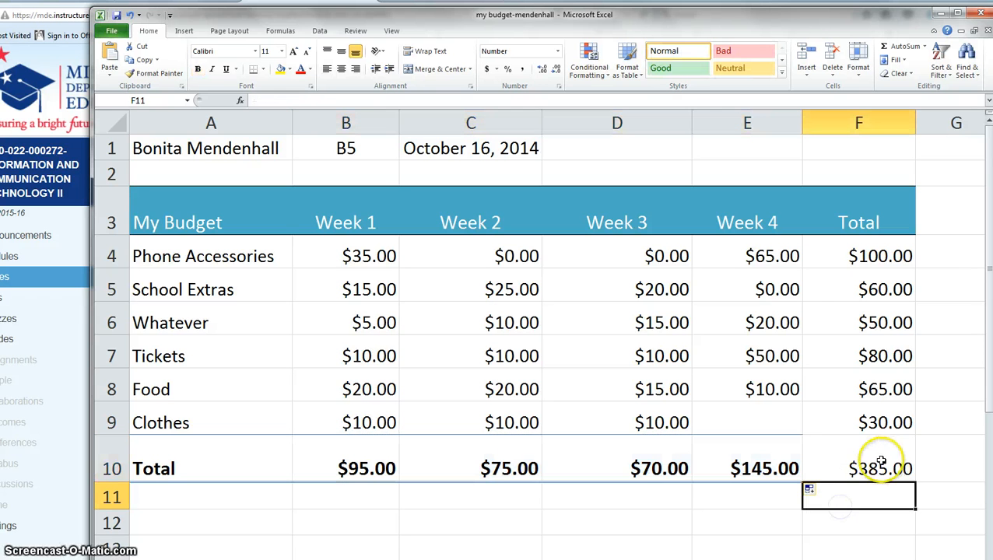
{"action": "left_click", "coordinate": [869, 462]}
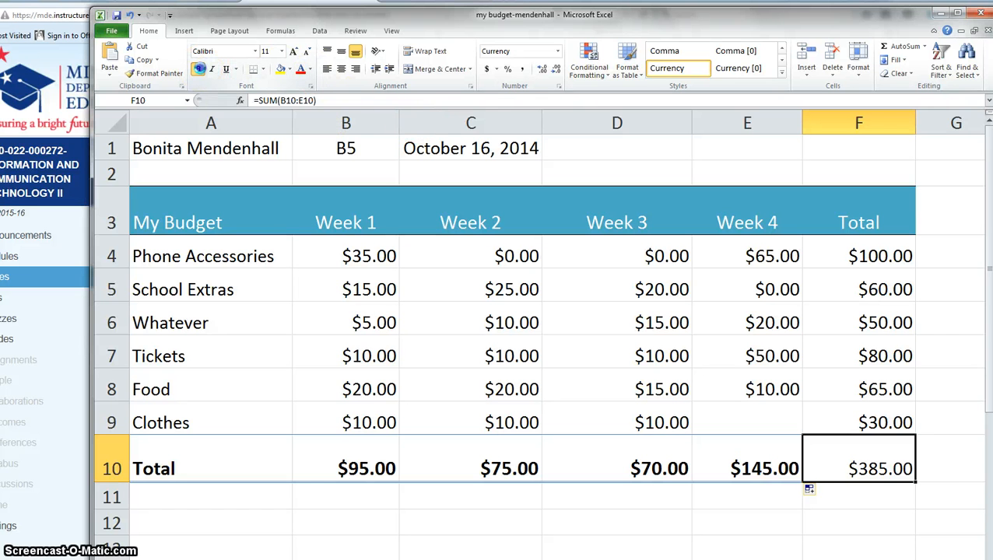
{"action": "left_click", "coordinate": [682, 519]}
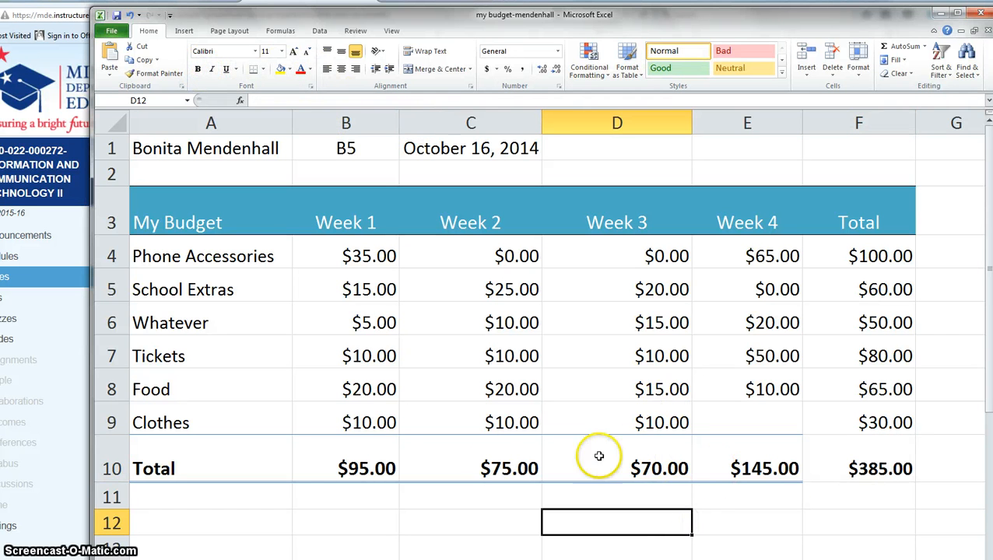
{"action": "left_click", "coordinate": [367, 472]}
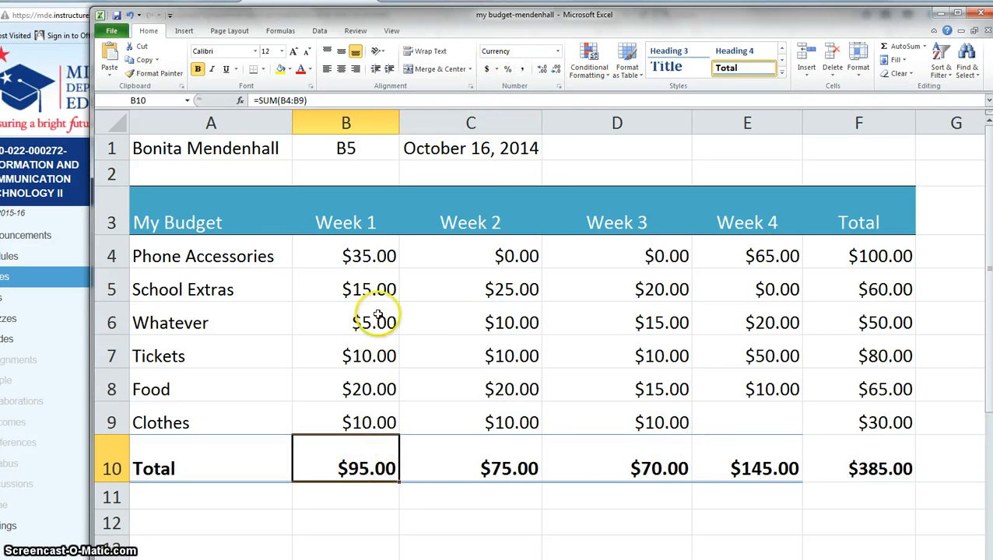
Change the amounts in B4:F10 to General number format.
{"action": "left_click_drag", "start_coordinate": [365, 251], "coordinate": [852, 478]}
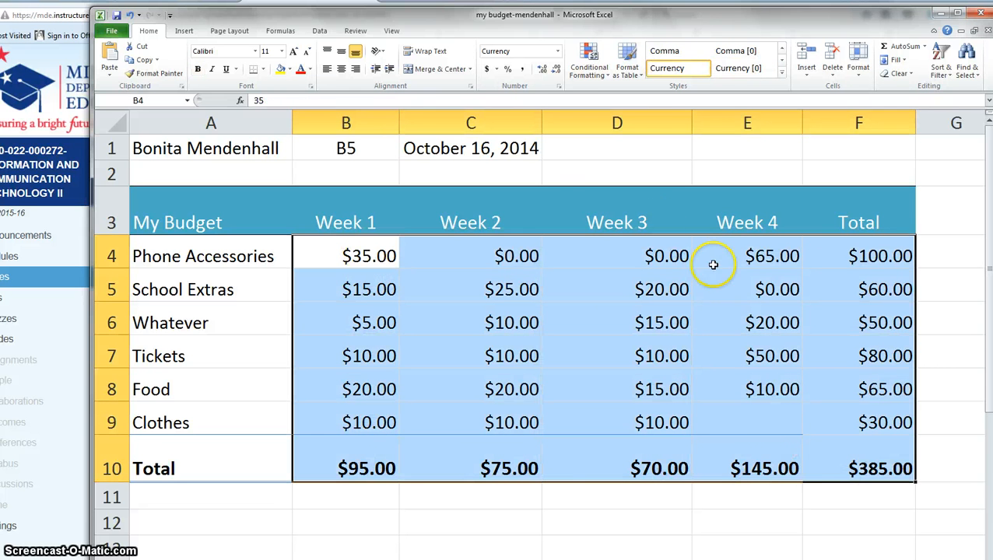
{"action": "left_click", "coordinate": [557, 51]}
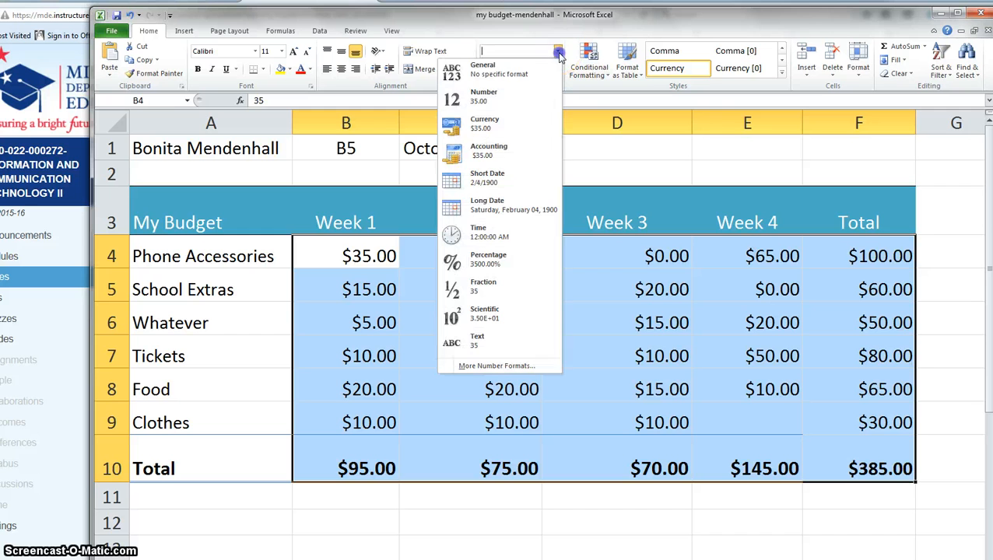
{"action": "left_click", "coordinate": [494, 75]}
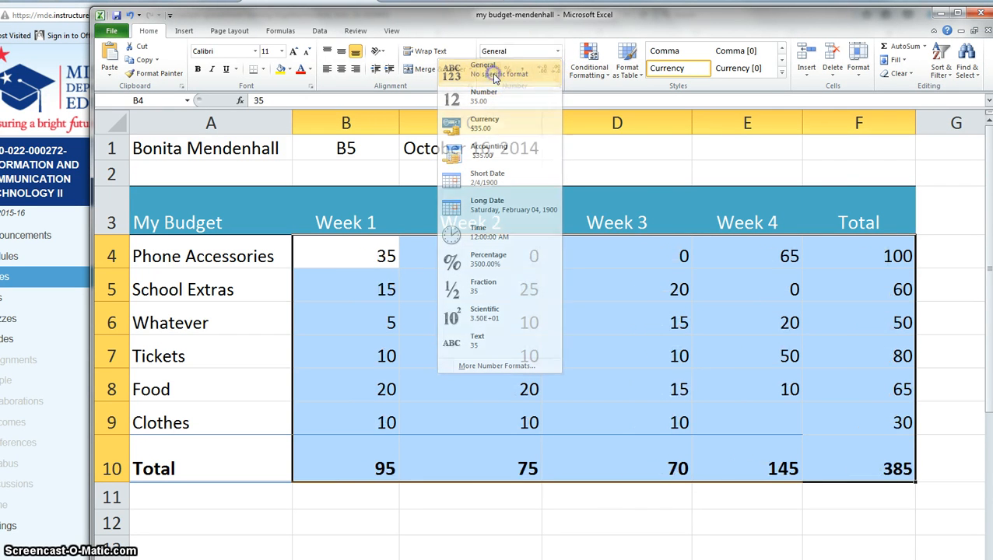
{"action": "left_click", "coordinate": [596, 506]}
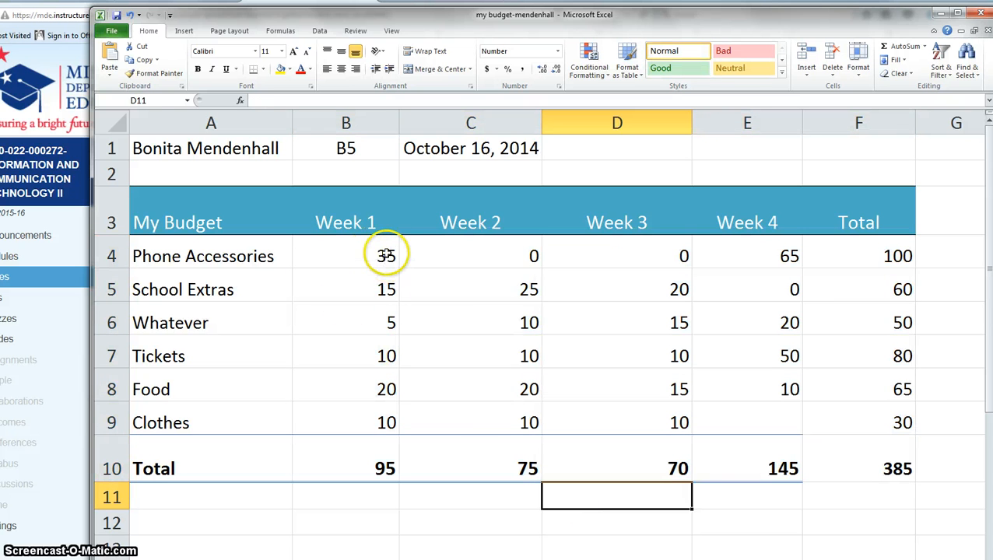
Enter 35 in empty cell D1.
{"action": "left_click", "coordinate": [614, 153]}
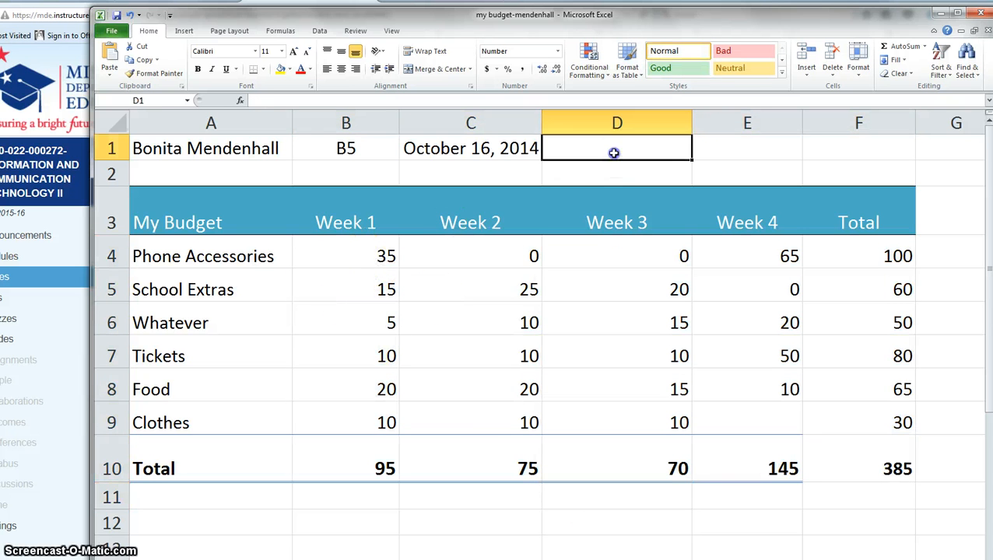
{"action": "type", "text": "35"}
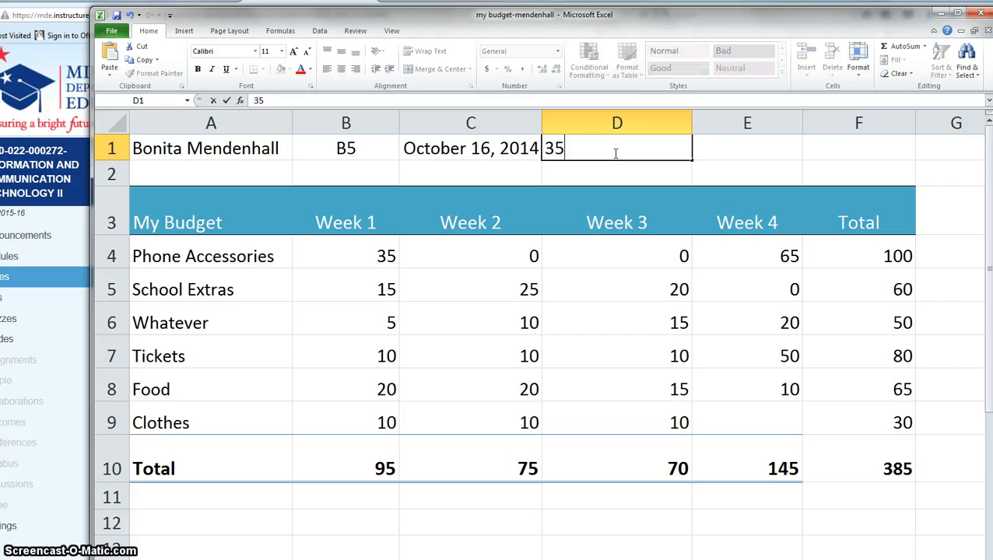
{"action": "key", "text": "Return"}
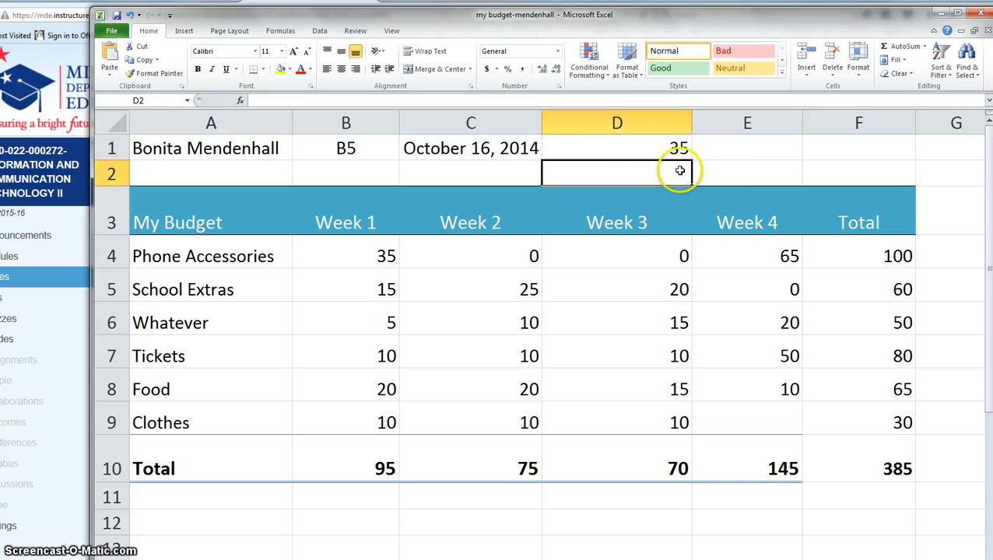
{"action": "left_click", "coordinate": [666, 145]}
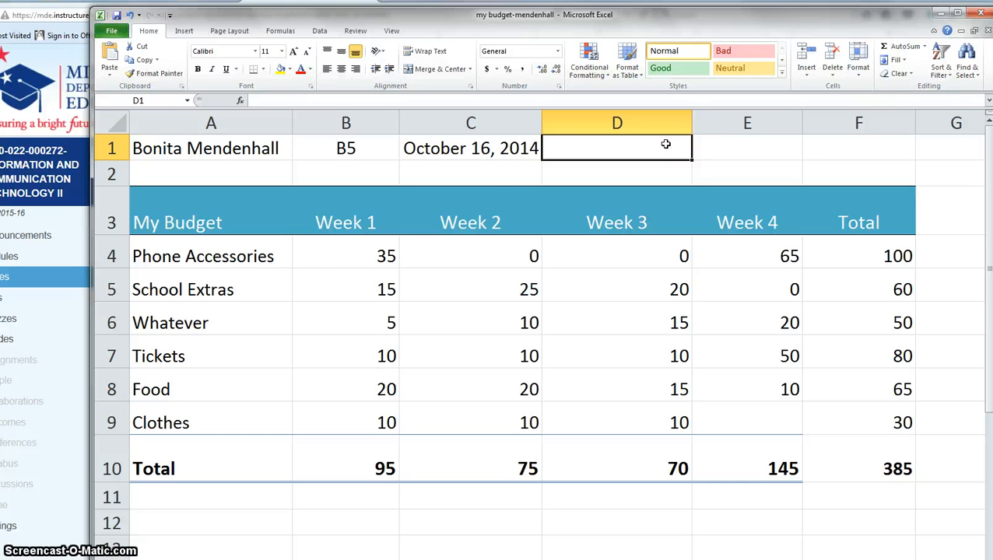
Format B4:F10 as Currency after trying the US dollar Accounting format.
{"action": "left_click_drag", "start_coordinate": [356, 249], "coordinate": [829, 436]}
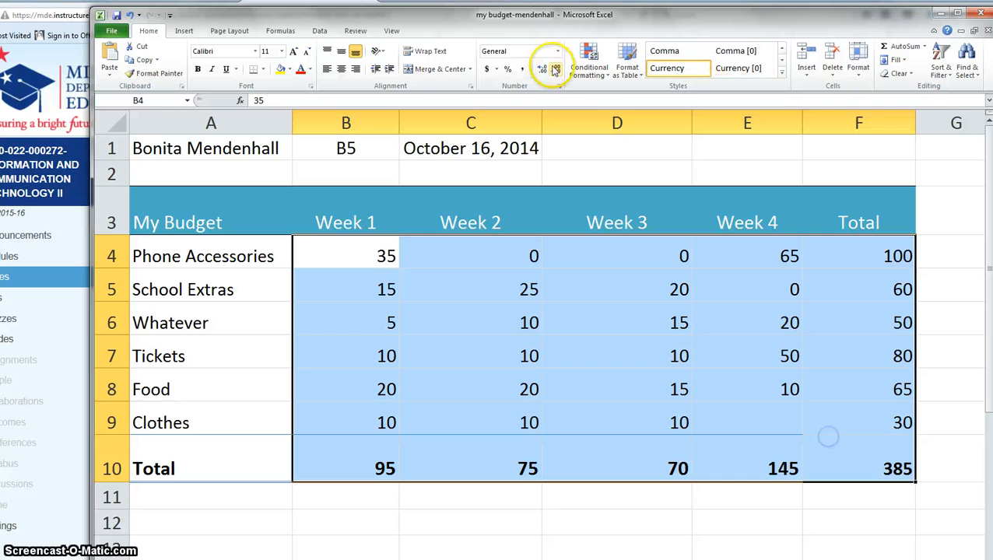
{"action": "left_click", "coordinate": [496, 70]}
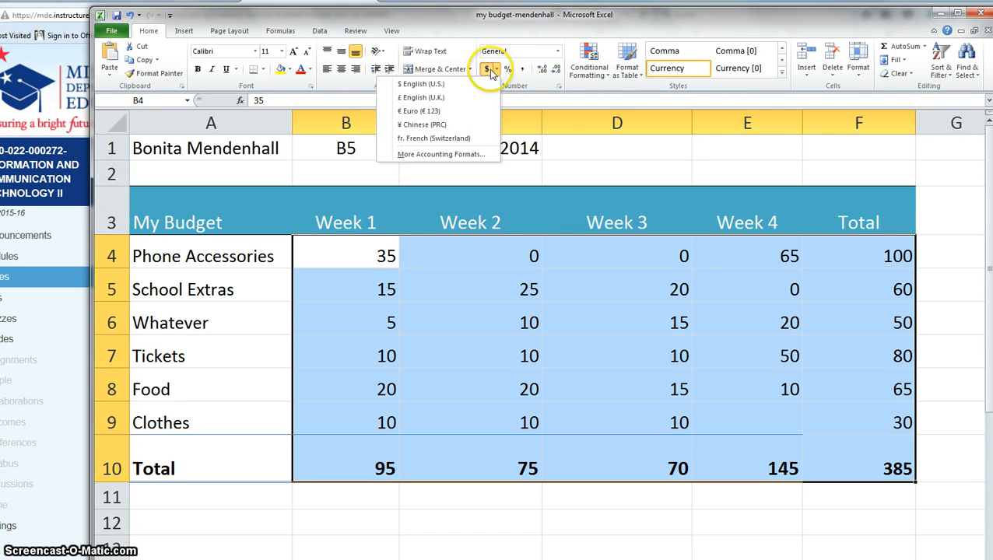
{"action": "left_click", "coordinate": [421, 84]}
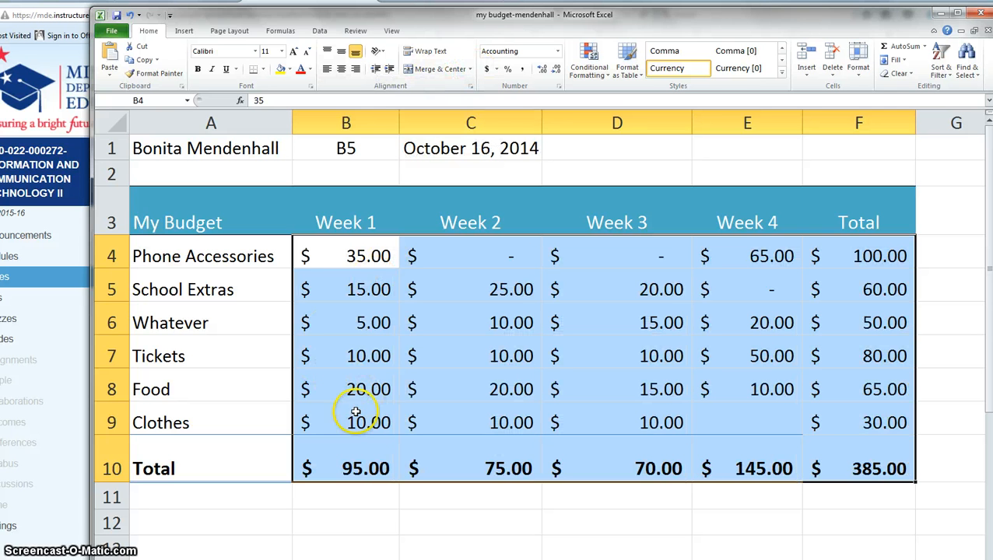
{"action": "left_click", "coordinate": [557, 51]}
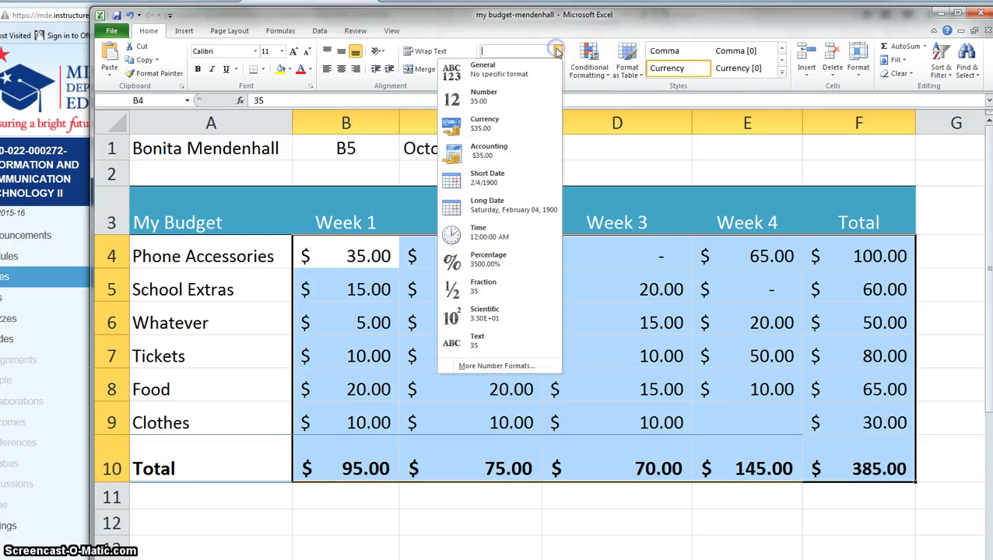
{"action": "left_click", "coordinate": [483, 129]}
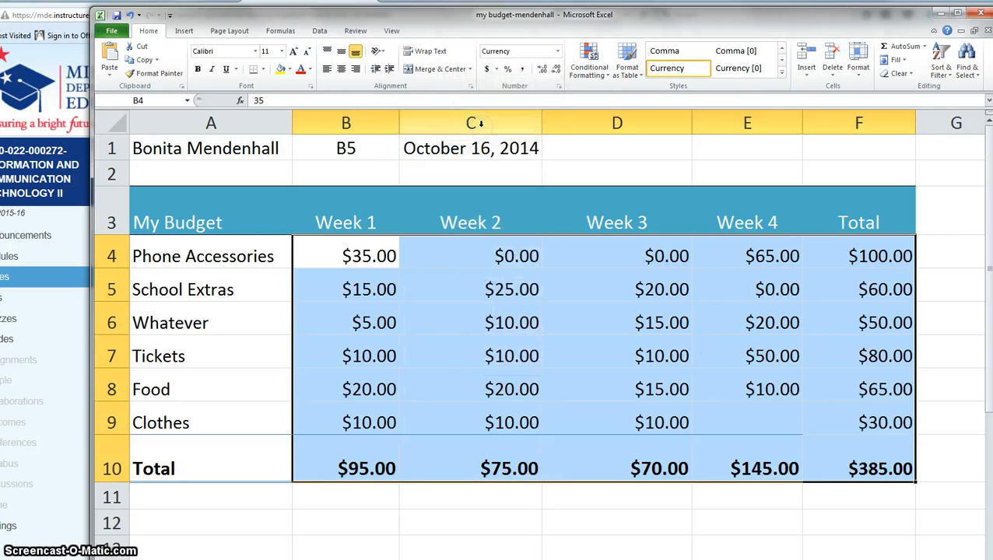
{"action": "left_click", "coordinate": [559, 87]}
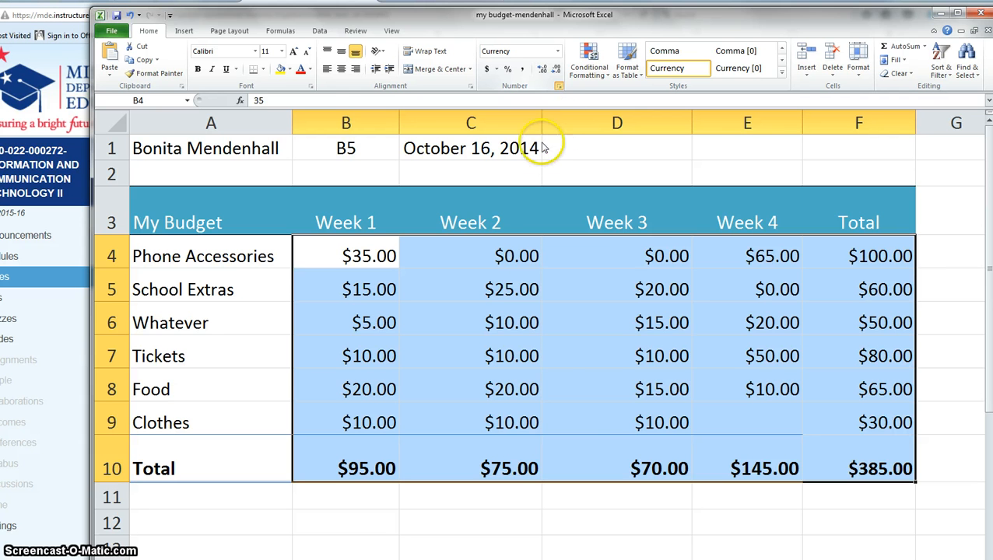
Confirm the Currency settings and adjust decimals, ending at two decimal places.
{"action": "left_click_drag", "start_coordinate": [714, 356], "coordinate": [659, 113]}
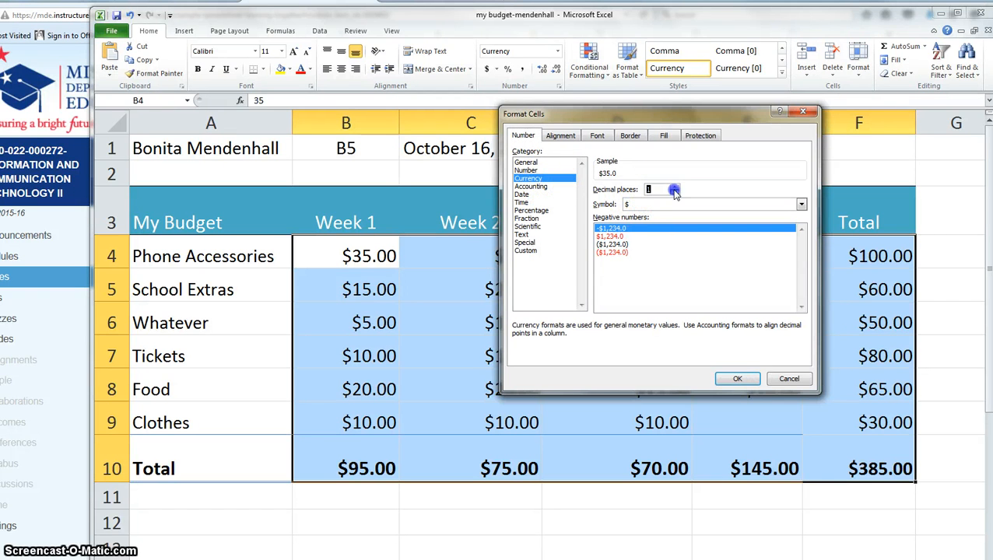
{"action": "left_click", "coordinate": [737, 379]}
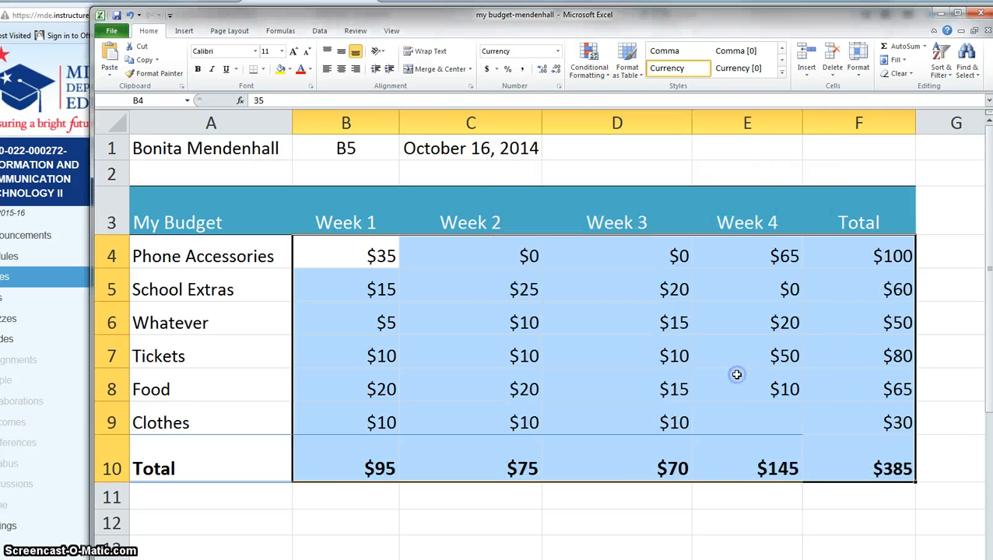
{"action": "left_click", "coordinate": [543, 70]}
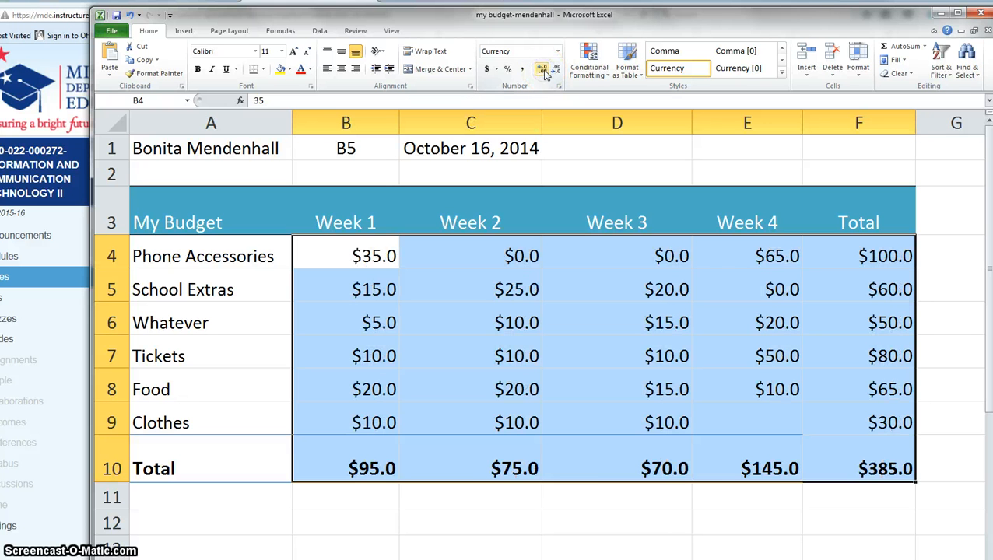
{"action": "left_click", "coordinate": [543, 70]}
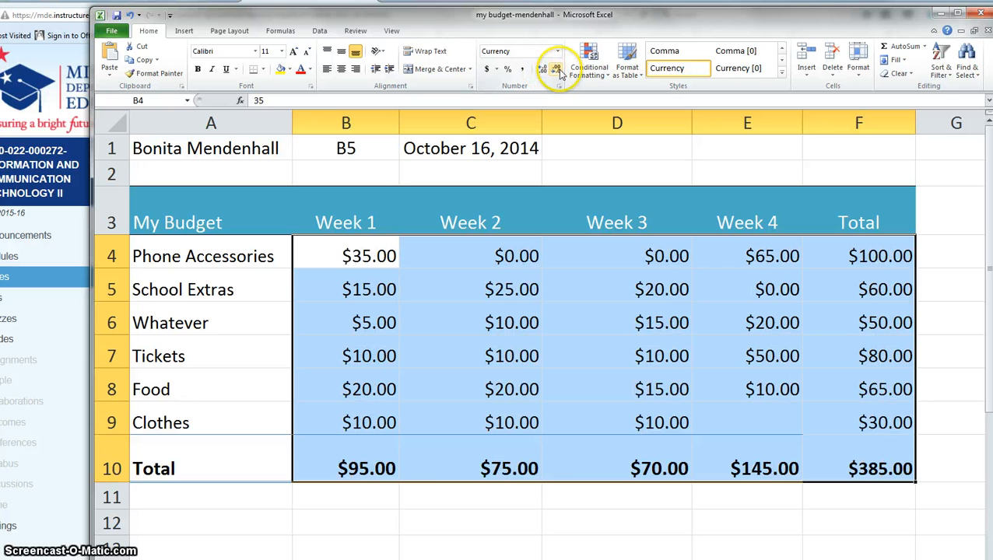
{"action": "left_click", "coordinate": [557, 71]}
{"action": "left_click", "coordinate": [554, 70]}
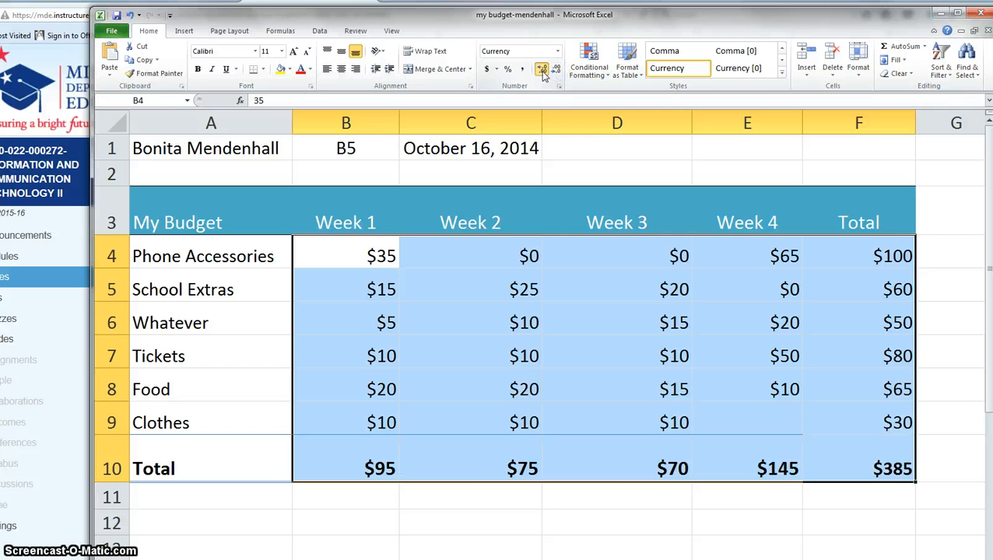
{"action": "left_click", "coordinate": [543, 72]}
{"action": "left_click", "coordinate": [543, 71]}
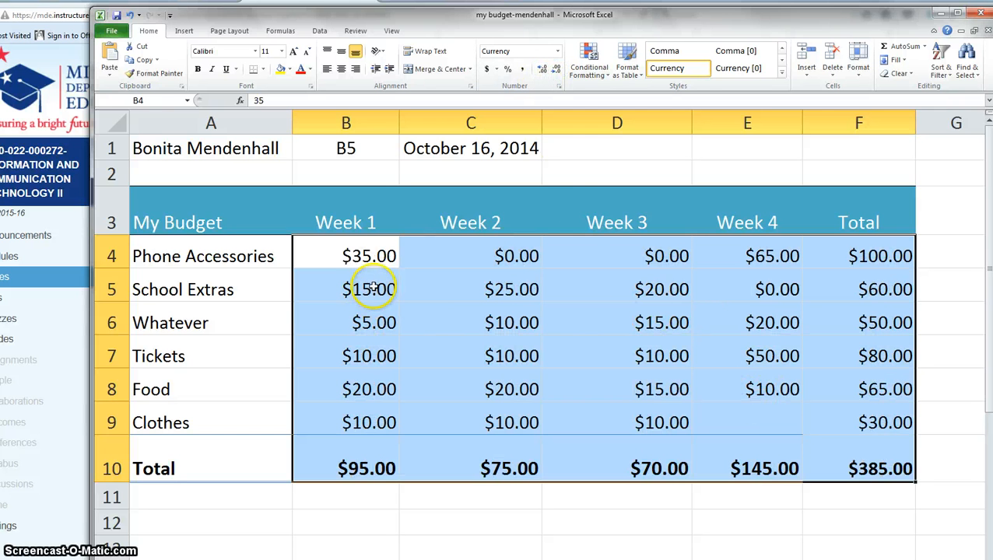
Apply the plain Number format to the School Extras through Clothes amounts in B5:F9.
{"action": "left_click_drag", "start_coordinate": [371, 287], "coordinate": [848, 428]}
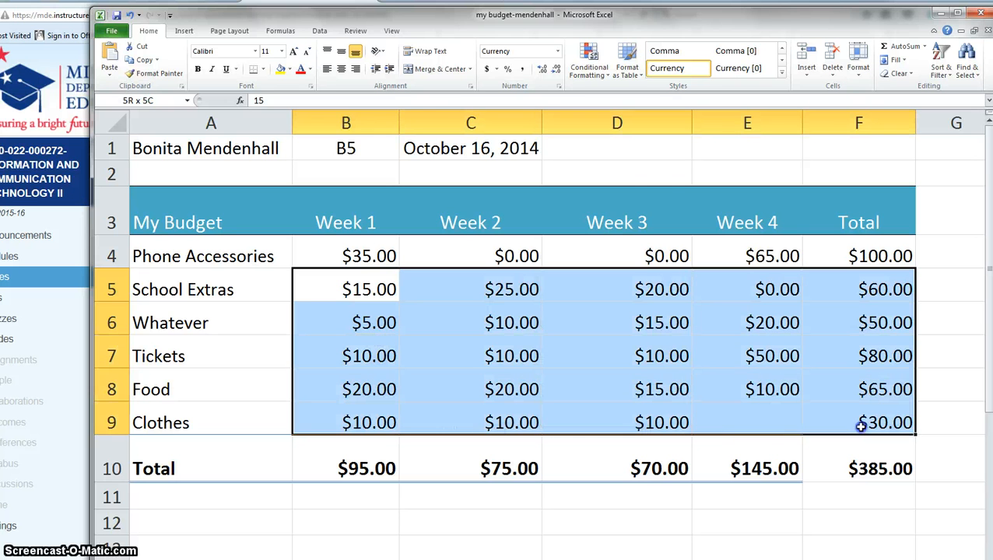
{"action": "left_click", "coordinate": [558, 56]}
{"action": "left_click", "coordinate": [527, 97]}
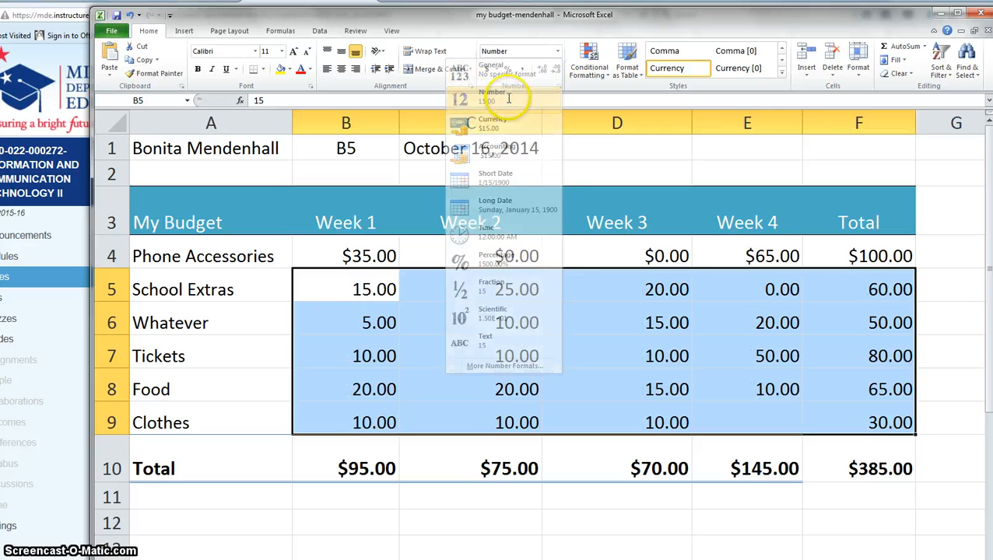
{"action": "left_click", "coordinate": [438, 303]}
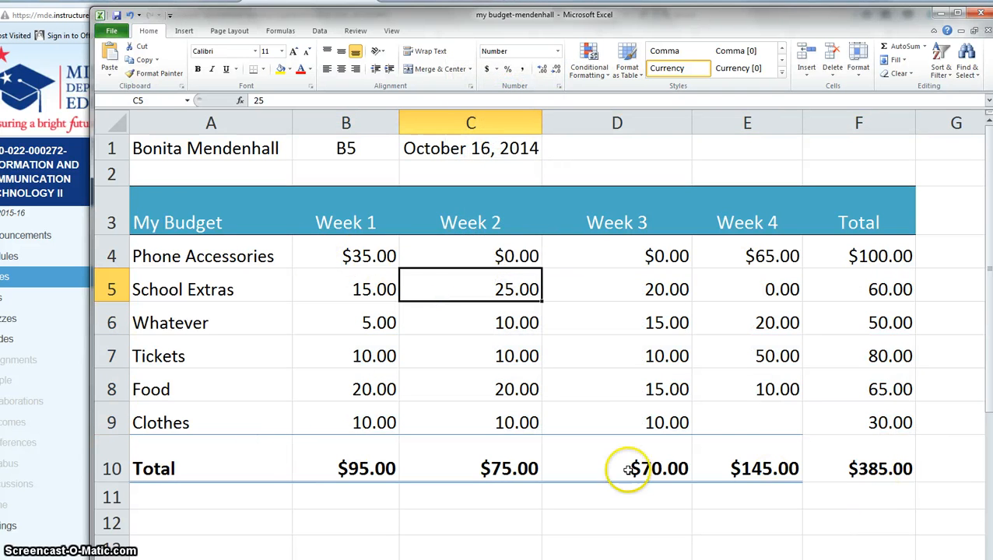
Enter 0 as the Clothes Week 4 amount in E9.
{"action": "left_click", "coordinate": [777, 422]}
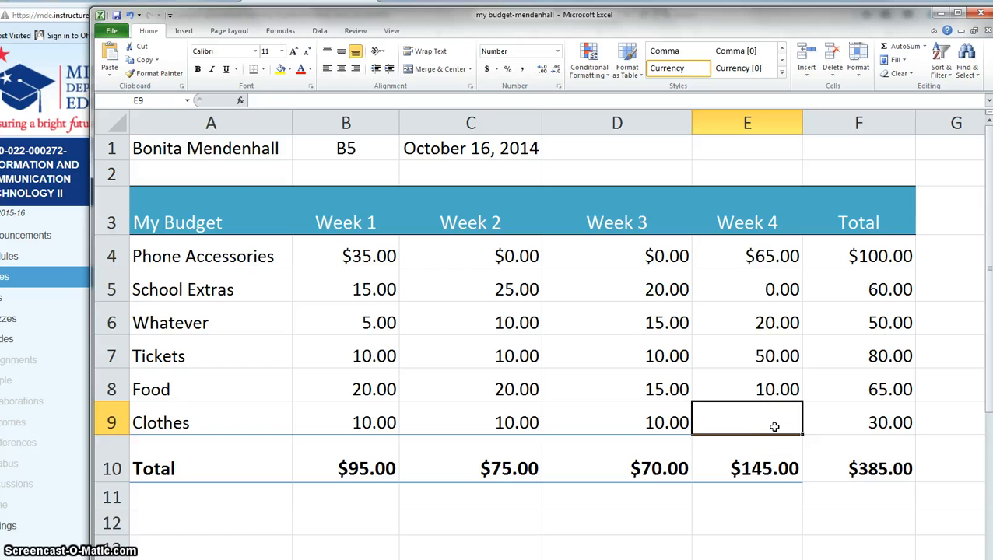
{"action": "type", "text": "0"}
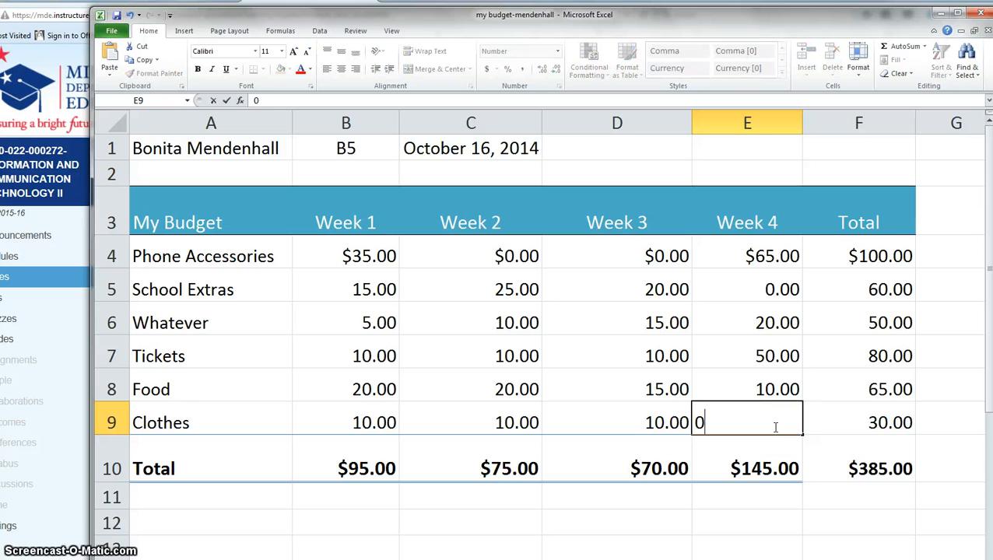
{"action": "key", "text": "Return"}
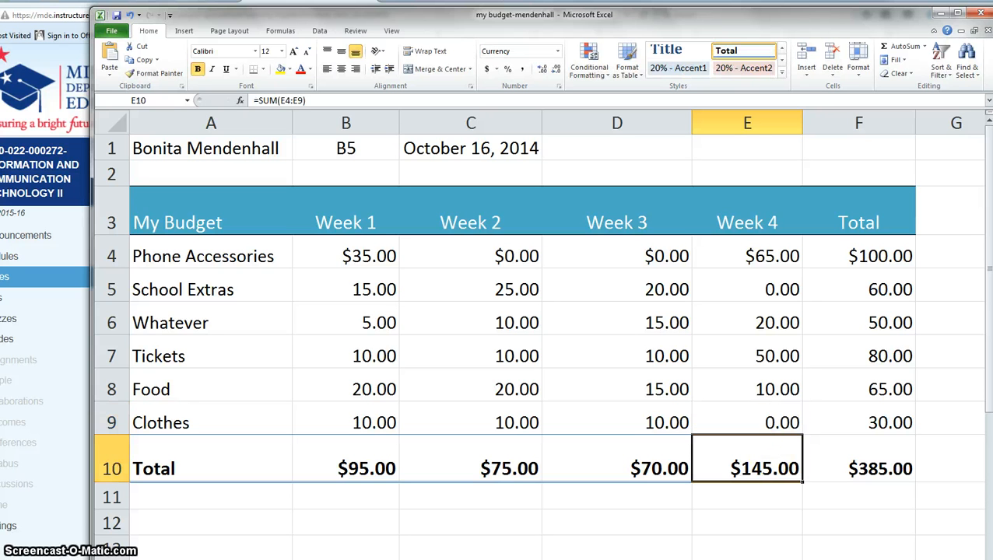
{"action": "left_click", "coordinate": [782, 515]}
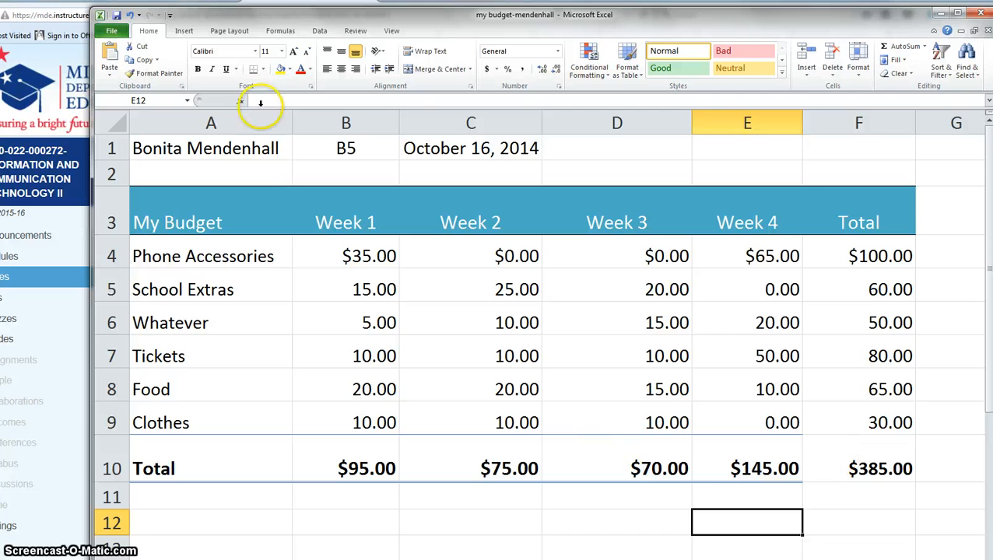
Enter 123456 as the Clothes Week 4 amount in E9.
{"action": "left_click_drag", "start_coordinate": [332, 16], "coordinate": [563, 8]}
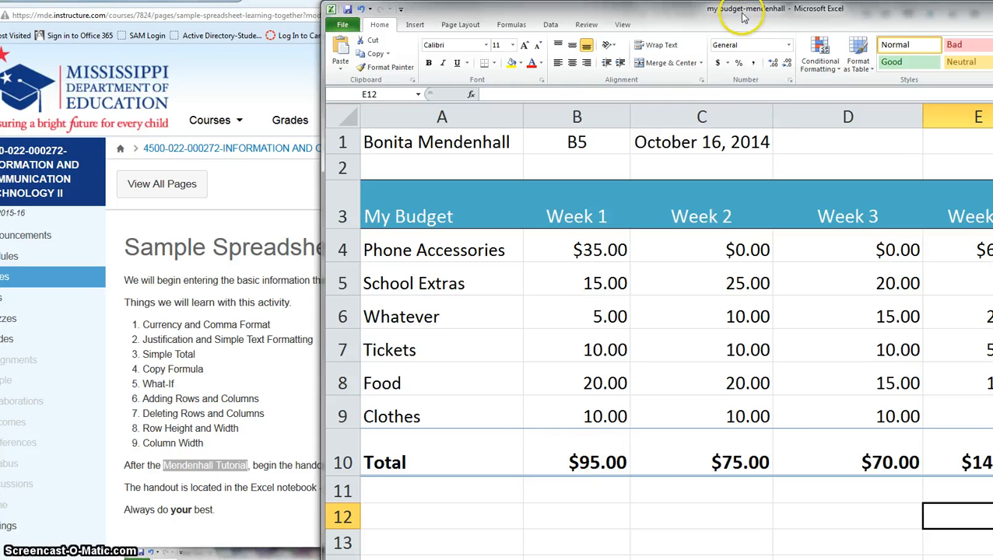
{"action": "left_click_drag", "start_coordinate": [714, 24], "coordinate": [579, 1]}
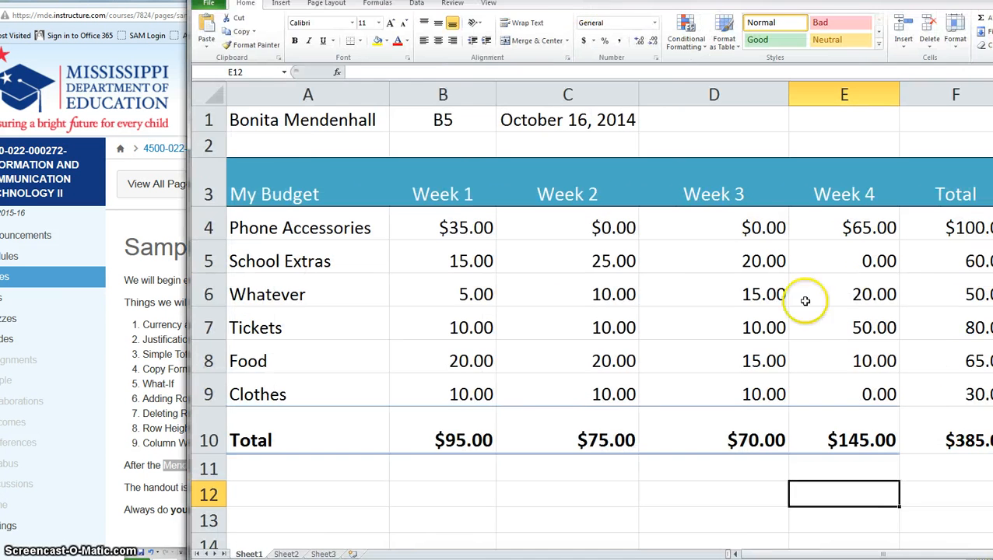
{"action": "left_click", "coordinate": [869, 394]}
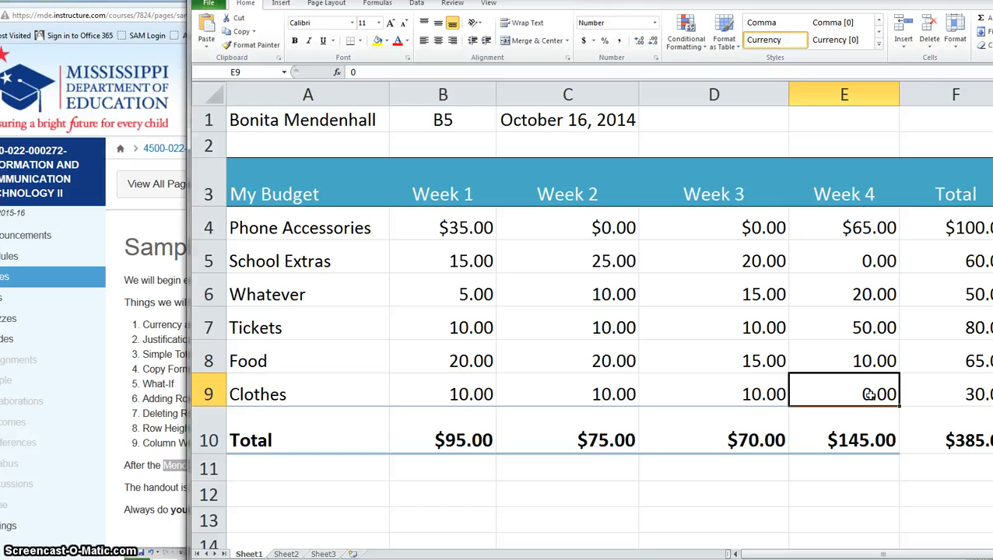
{"action": "type", "text": "123456"}
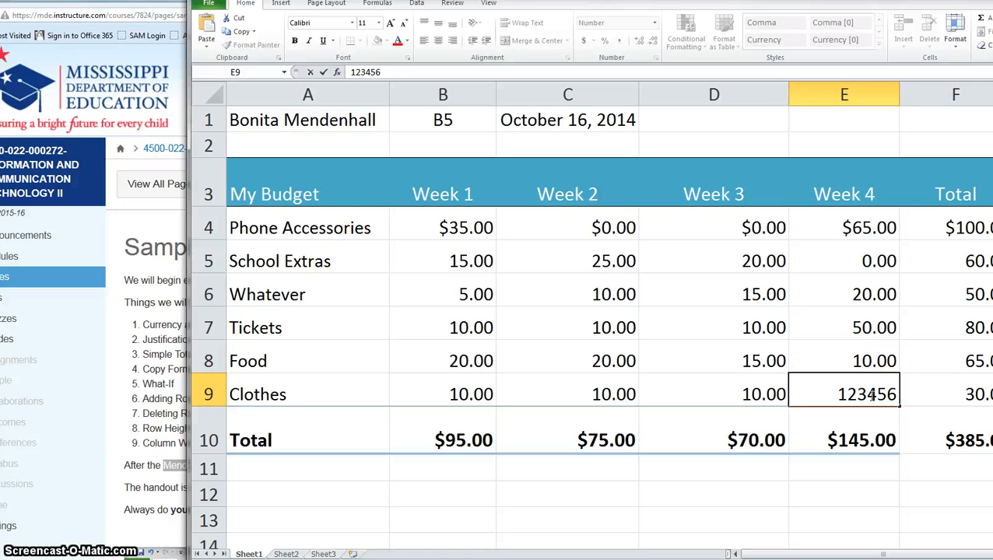
{"action": "key", "text": "Return"}
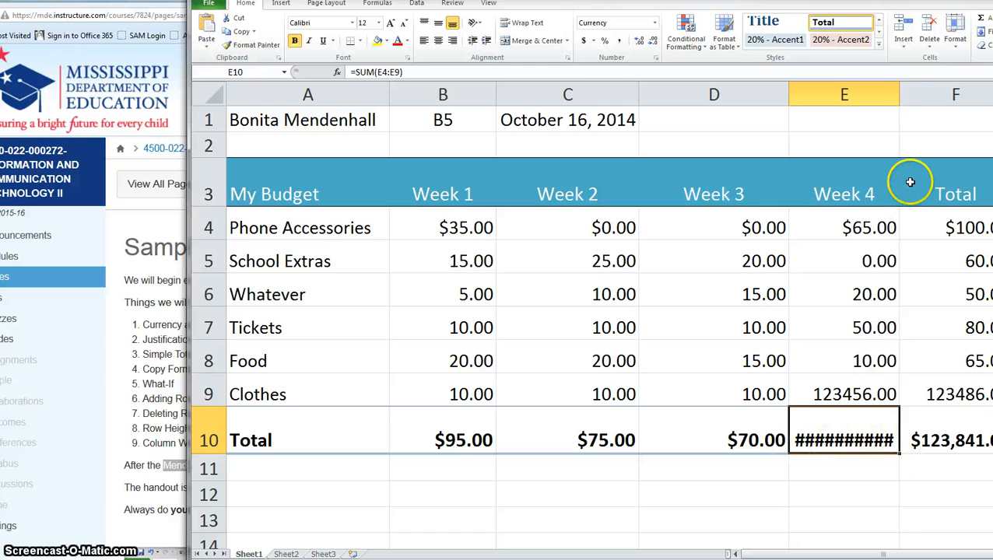
Widen column E to fit the $123,601.00 total and give E9 Comma Style.
{"action": "double_click", "coordinate": [899, 92]}
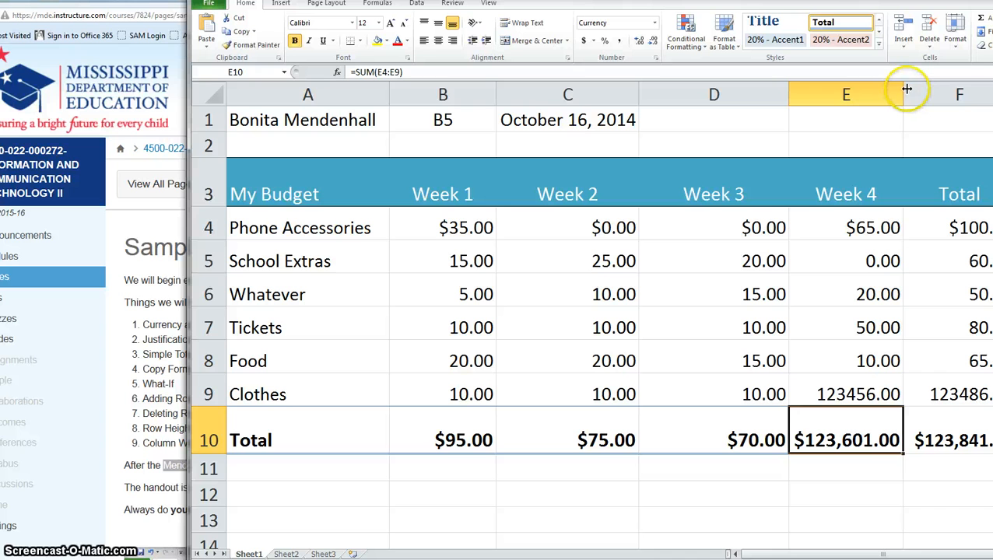
{"action": "left_click_drag", "start_coordinate": [902, 91], "coordinate": [866, 92]}
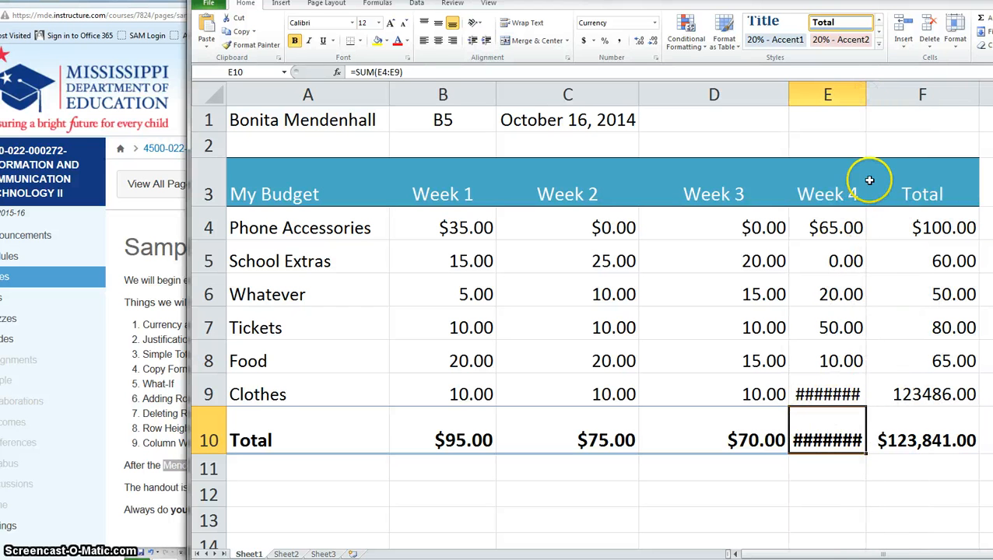
{"action": "double_click", "coordinate": [866, 93]}
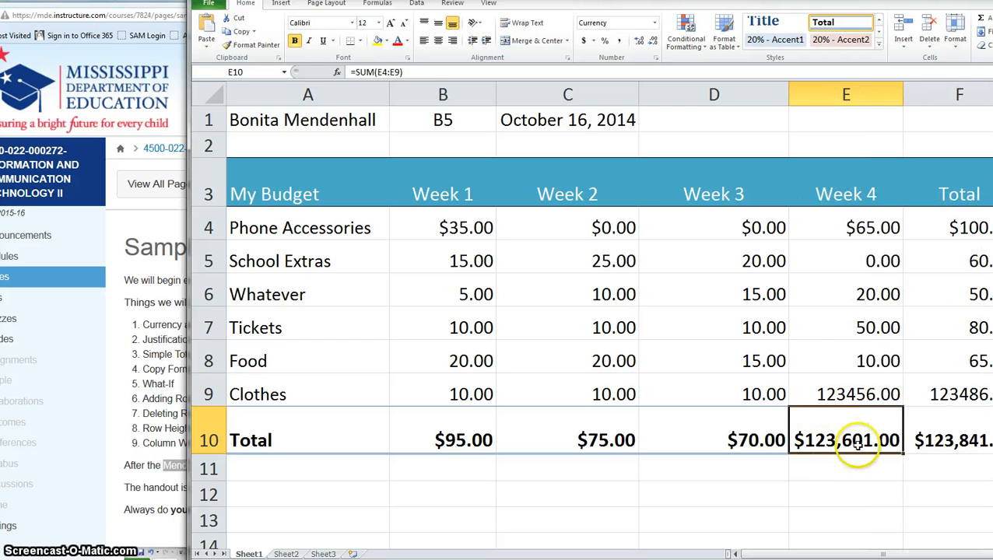
{"action": "left_click", "coordinate": [856, 387]}
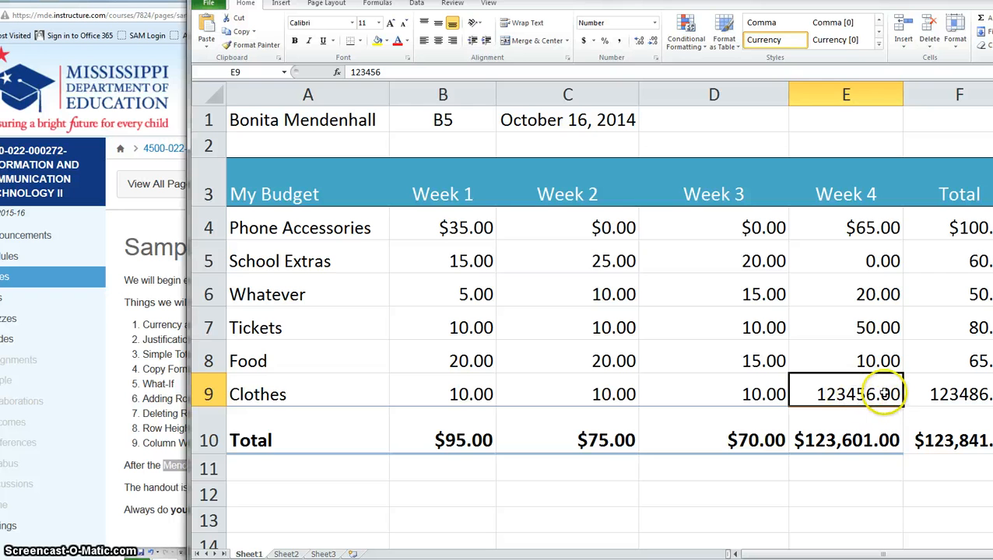
{"action": "left_click", "coordinate": [621, 41]}
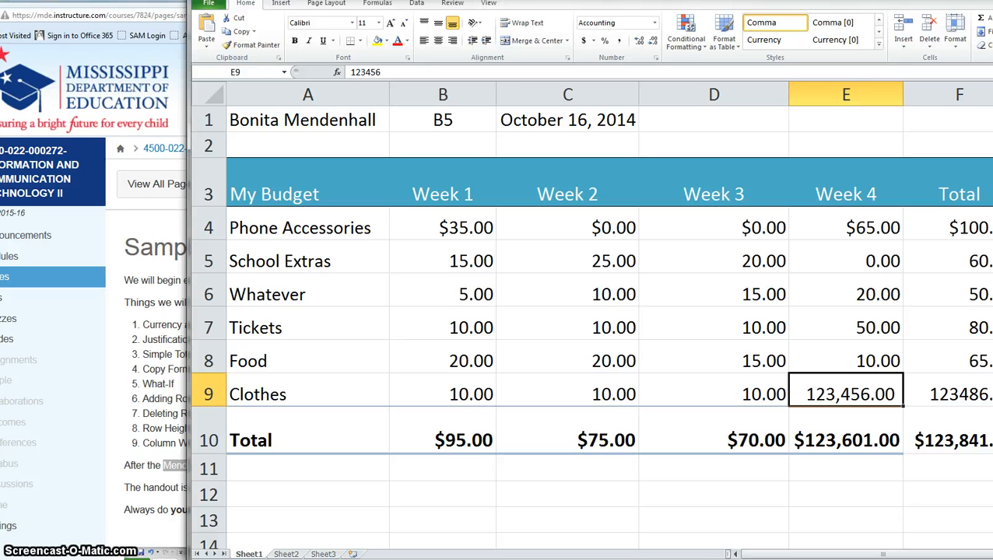
{"action": "left_click_drag", "start_coordinate": [547, 1], "coordinate": [666, 4]}
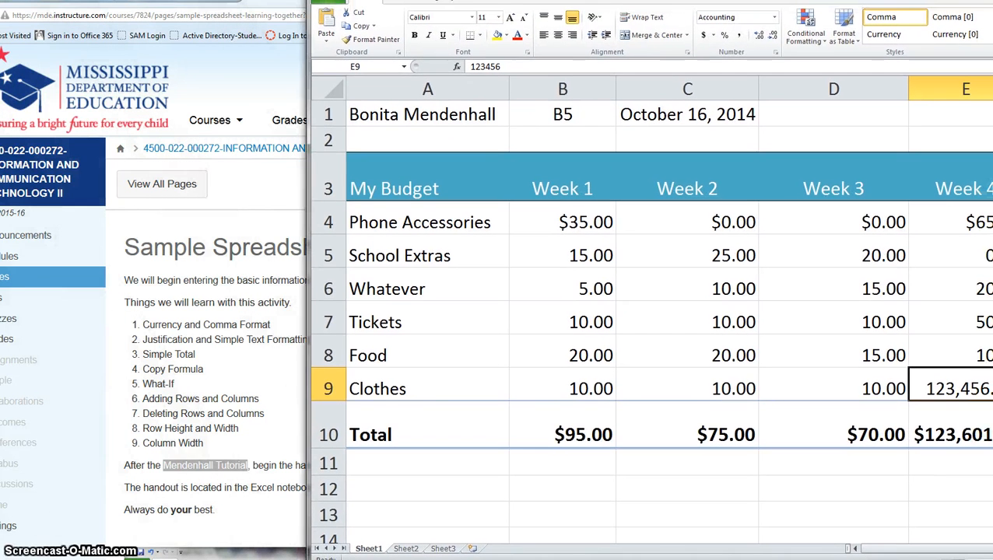
Centre the Week 1 heading in B3 horizontally and align it to the bottom of the cell.
{"action": "left_click", "coordinate": [579, 188]}
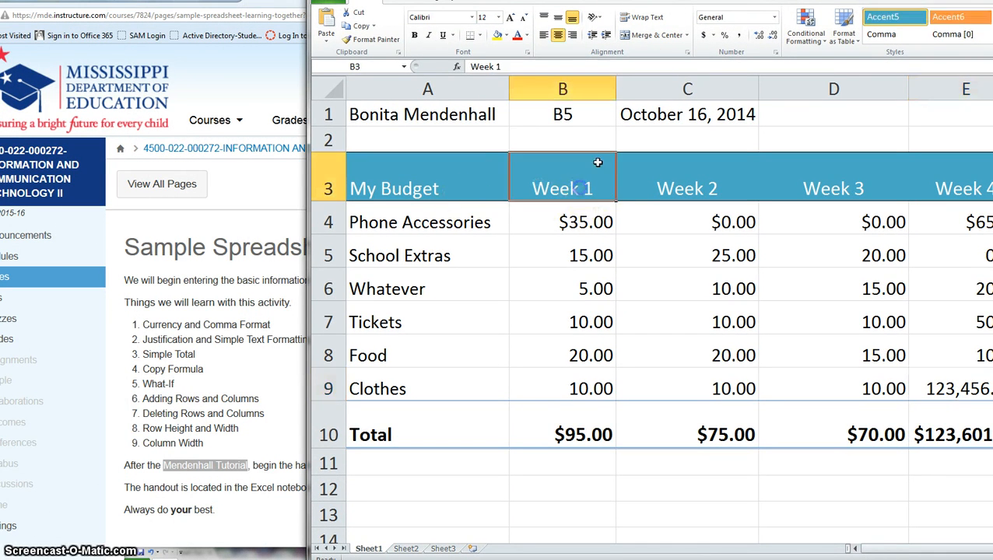
{"action": "left_click", "coordinate": [576, 36]}
{"action": "left_click", "coordinate": [558, 36]}
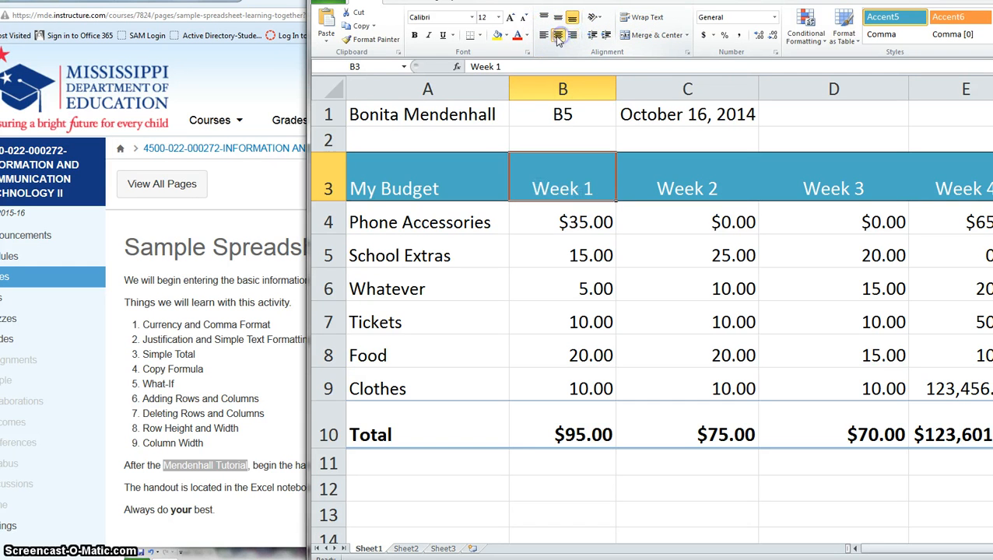
{"action": "left_click", "coordinate": [558, 18]}
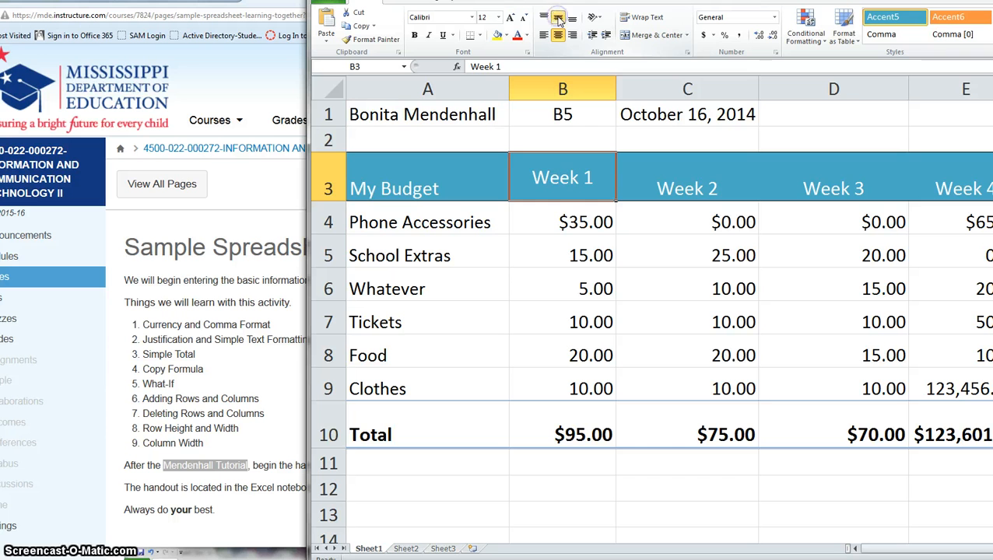
{"action": "left_click", "coordinate": [573, 21]}
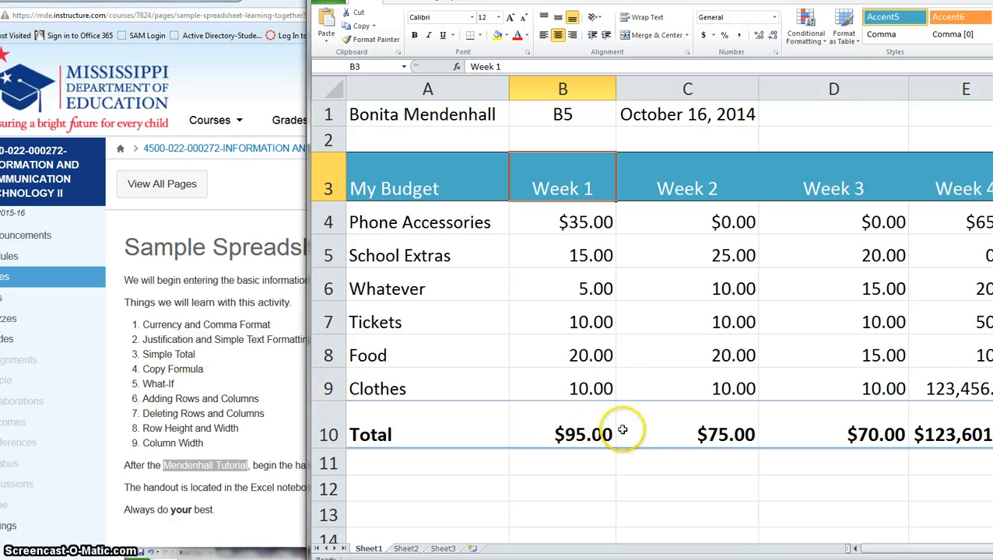
Change the Week 2 Food amount in C8 to 15 so the totals recalculate.
{"action": "left_click", "coordinate": [717, 356]}
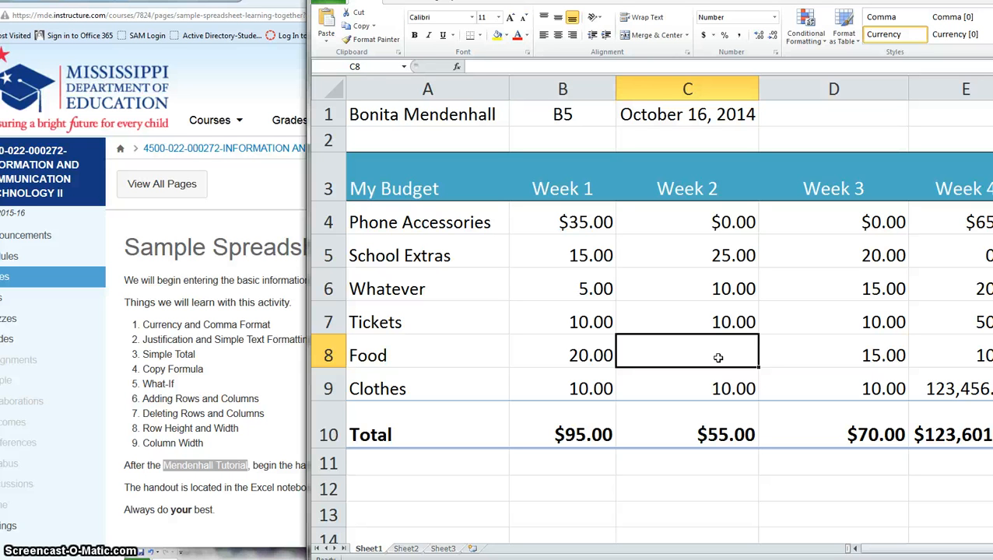
{"action": "type", "text": "15"}
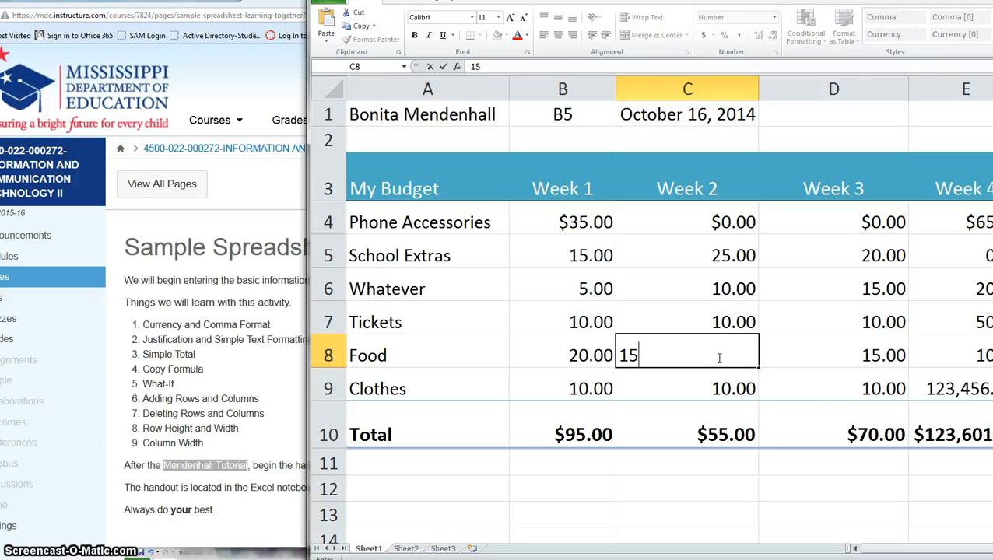
{"action": "key", "text": "Return"}
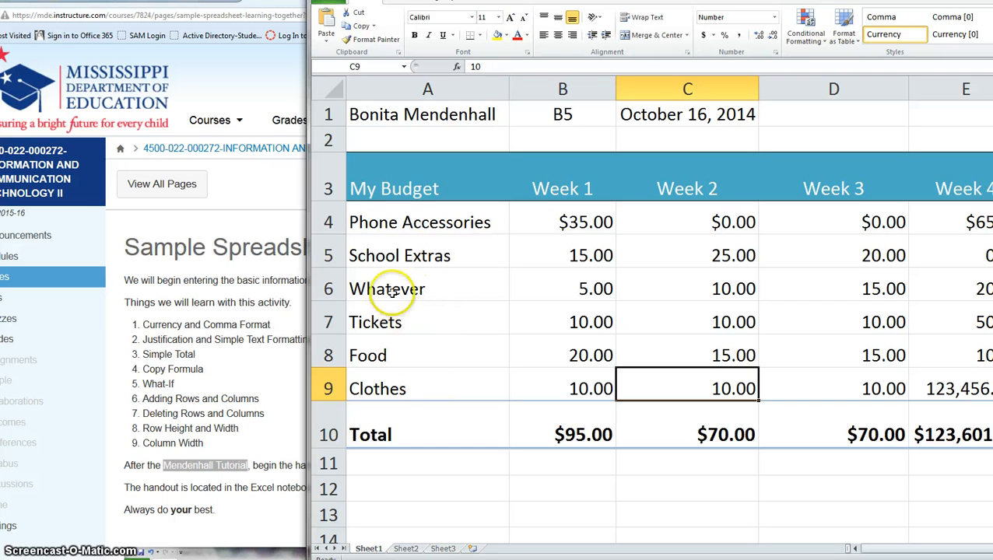
{"action": "left_click", "coordinate": [418, 286]}
Delete the Whatever row (row 6), undo the deletion, then delete it again.
{"action": "left_click", "coordinate": [331, 287]}
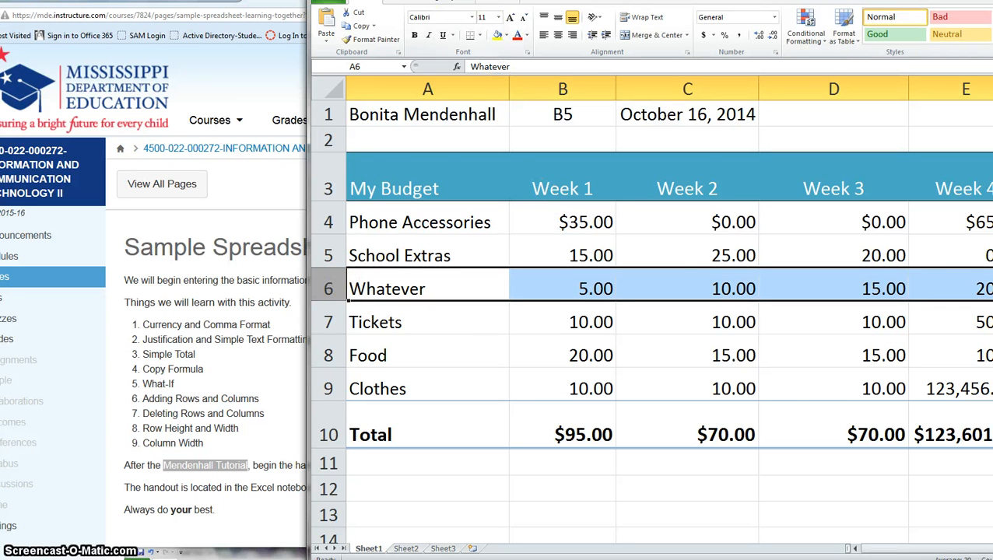
{"action": "left_click_drag", "start_coordinate": [508, 10], "coordinate": [428, 34]}
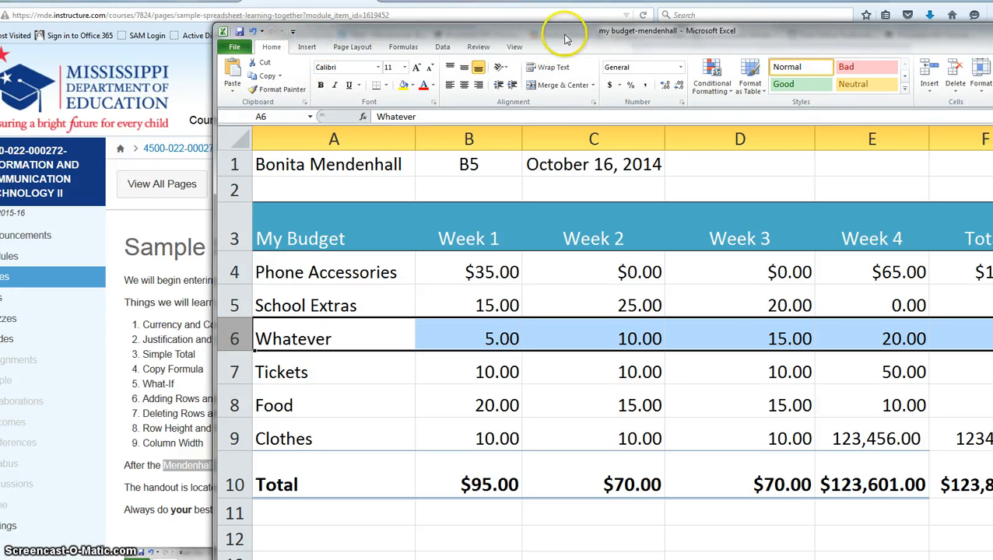
{"action": "left_click_drag", "start_coordinate": [588, 31], "coordinate": [396, 64]}
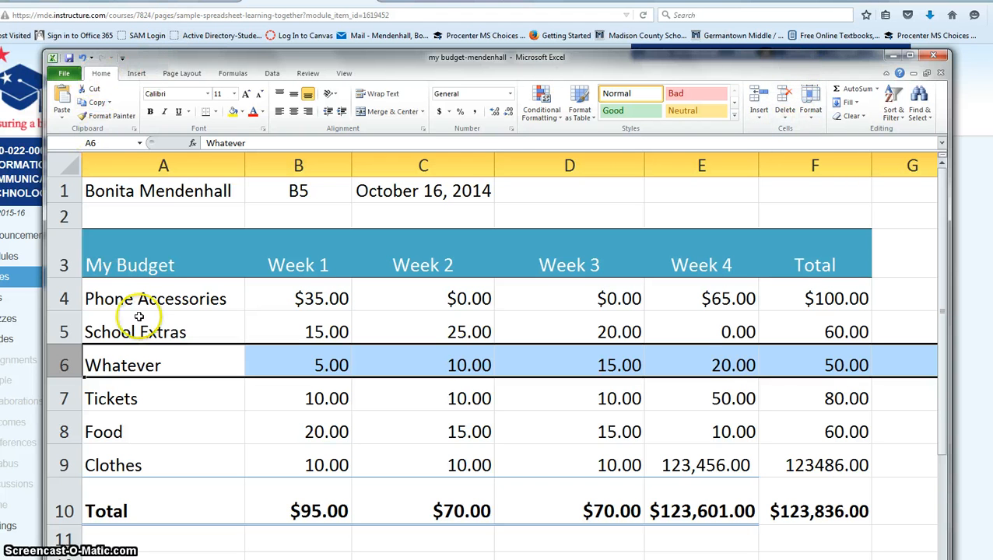
{"action": "left_click", "coordinate": [785, 117]}
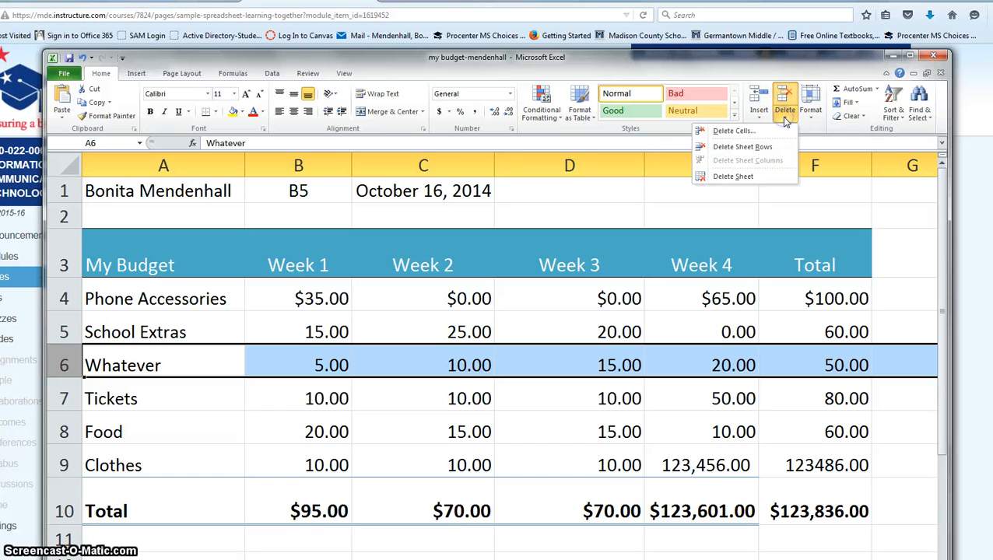
{"action": "left_click", "coordinate": [747, 147]}
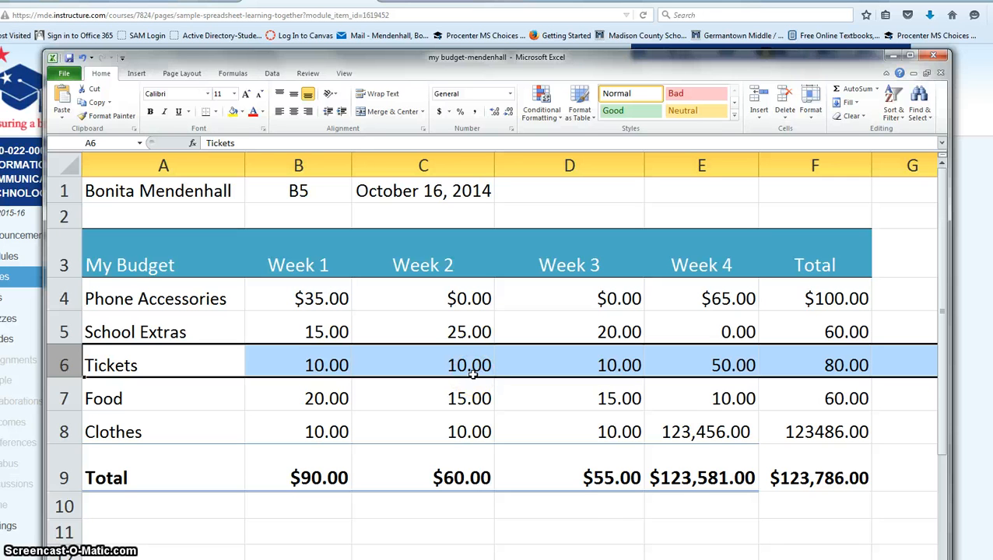
{"action": "key", "text": "ctrl+z"}
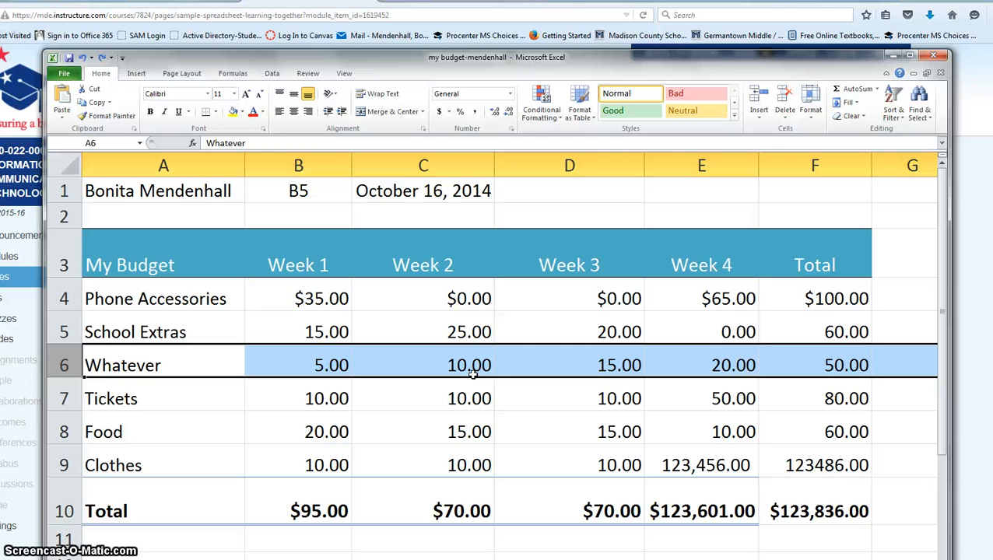
{"action": "left_click", "coordinate": [784, 115]}
{"action": "left_click", "coordinate": [743, 146]}
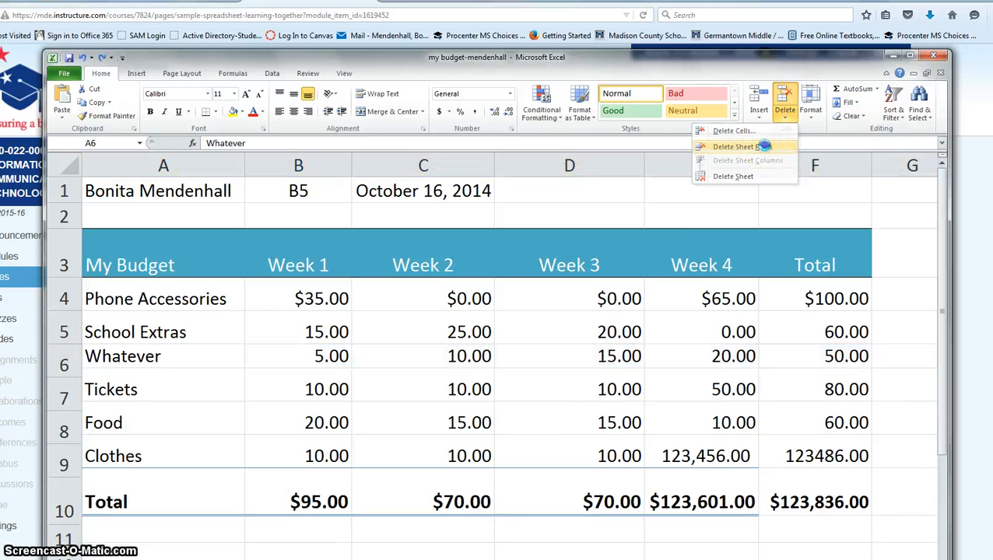
{"action": "left_click", "coordinate": [253, 418]}
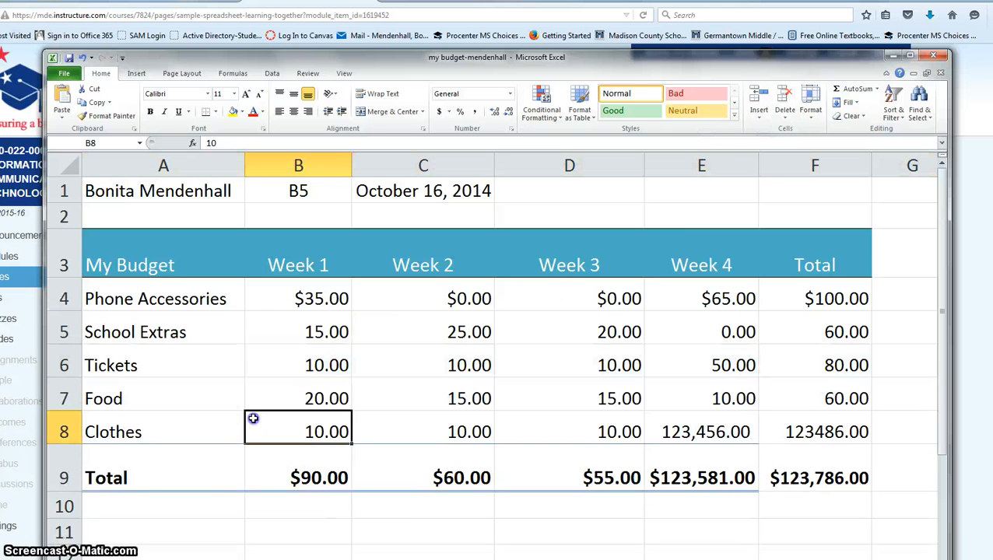
{"action": "left_click", "coordinate": [118, 323]}
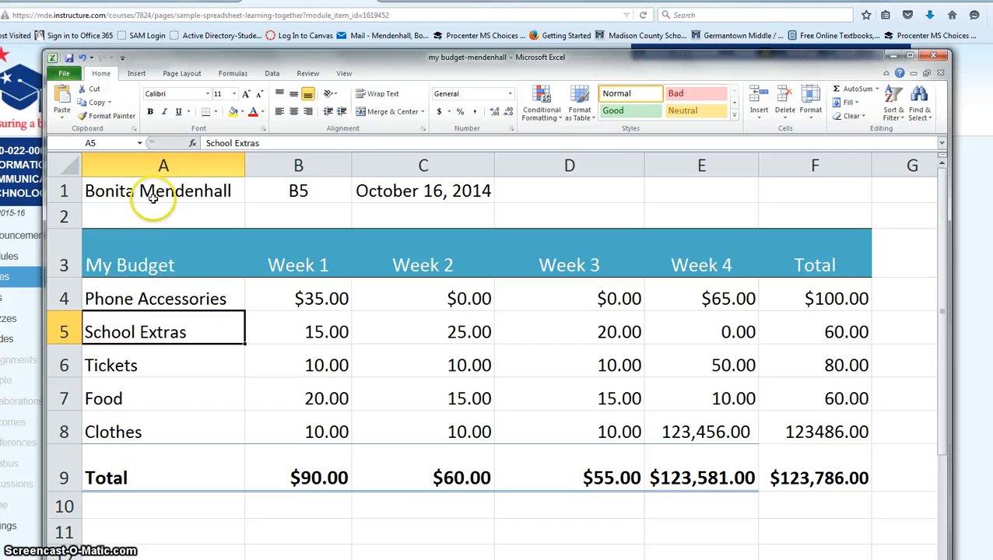
Insert a blank sheet row at row 5, above School Extras.
{"action": "left_click", "coordinate": [759, 117]}
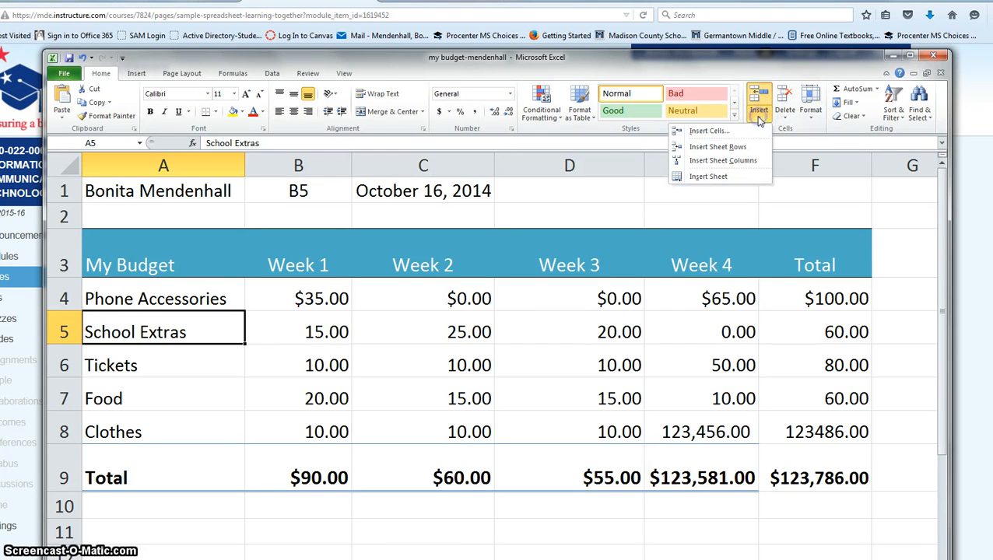
{"action": "left_click", "coordinate": [709, 153]}
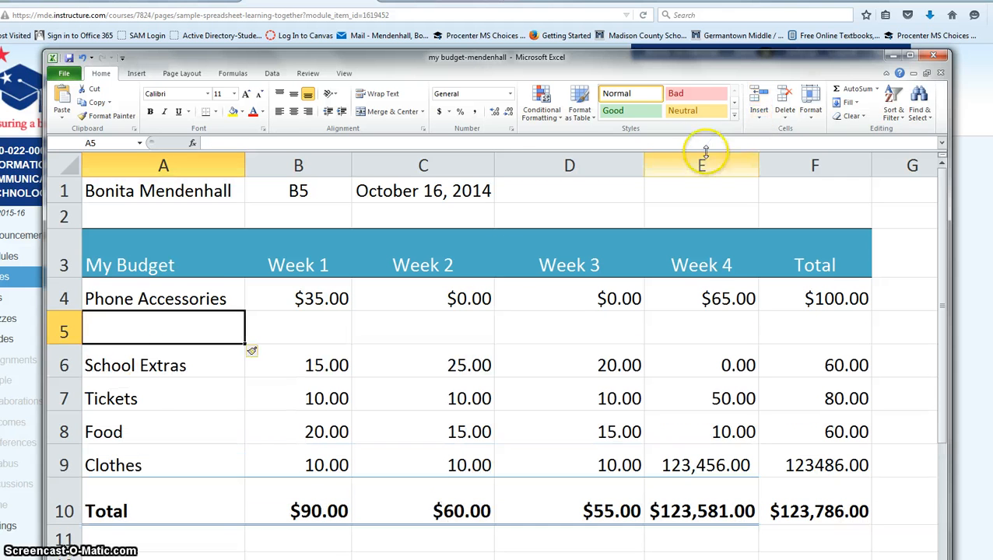
{"action": "left_click", "coordinate": [187, 370]}
{"action": "left_click", "coordinate": [199, 332]}
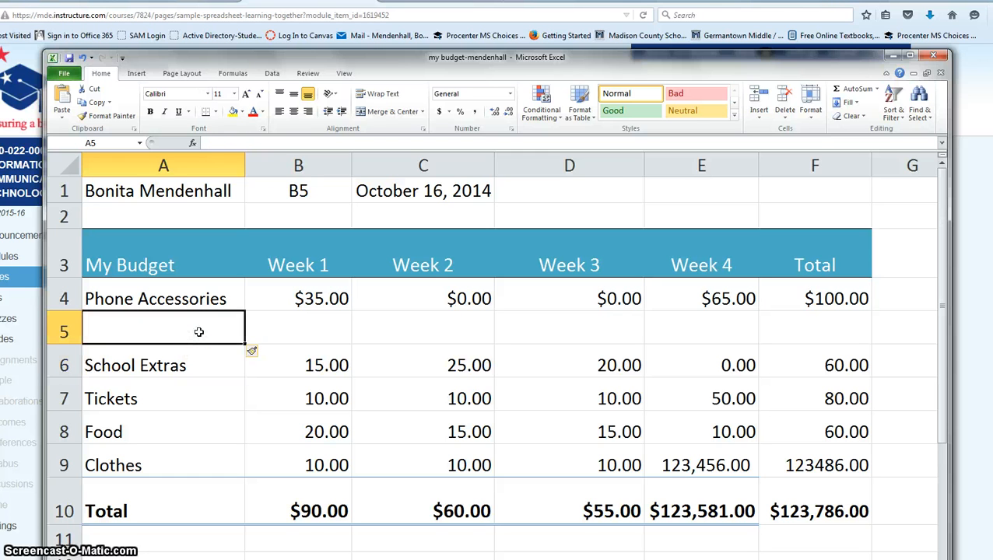
Fill the new row with Chocolate and 5, 7, 9, 12 for Weeks 1–4.
{"action": "type", "text": "Chocolate"}
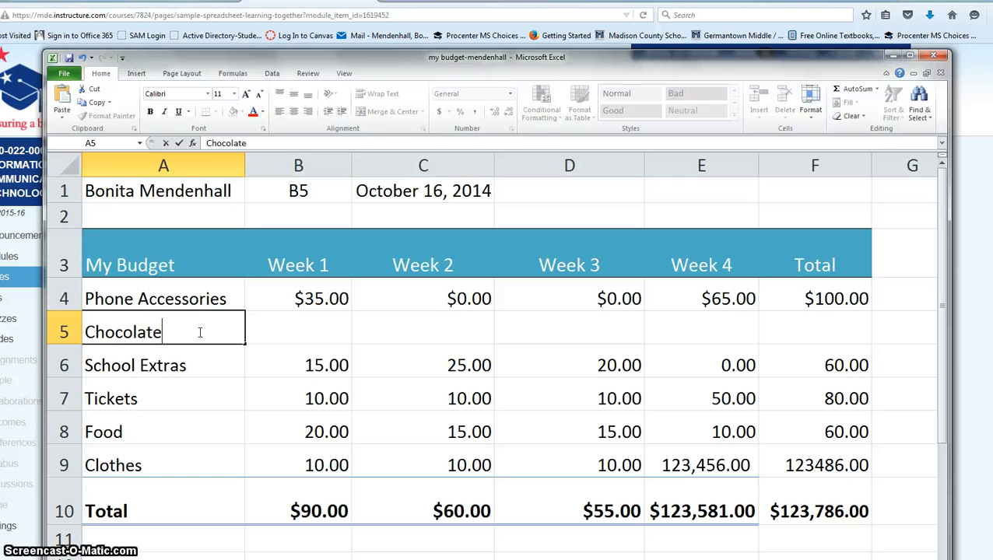
{"action": "key", "text": "Tab"}
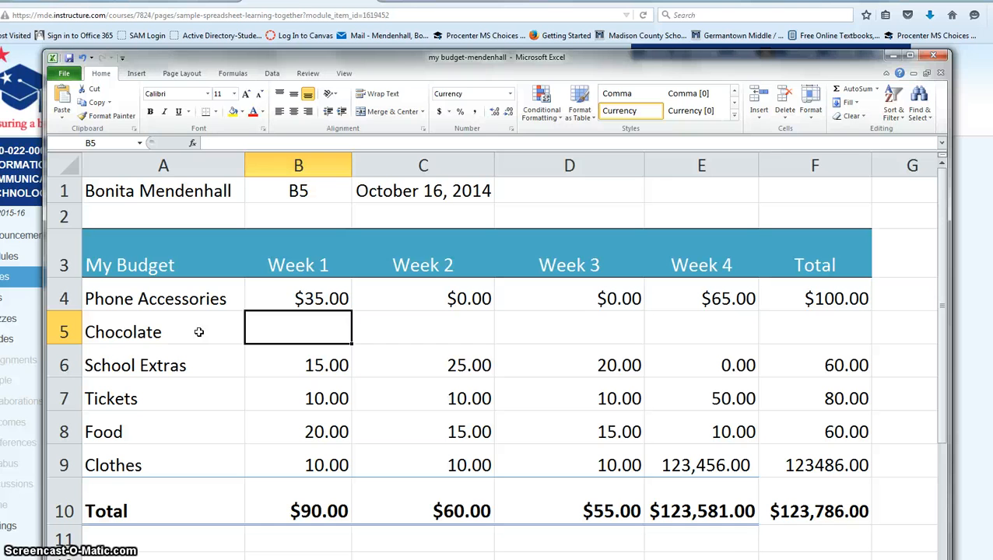
{"action": "type", "text": "5"}
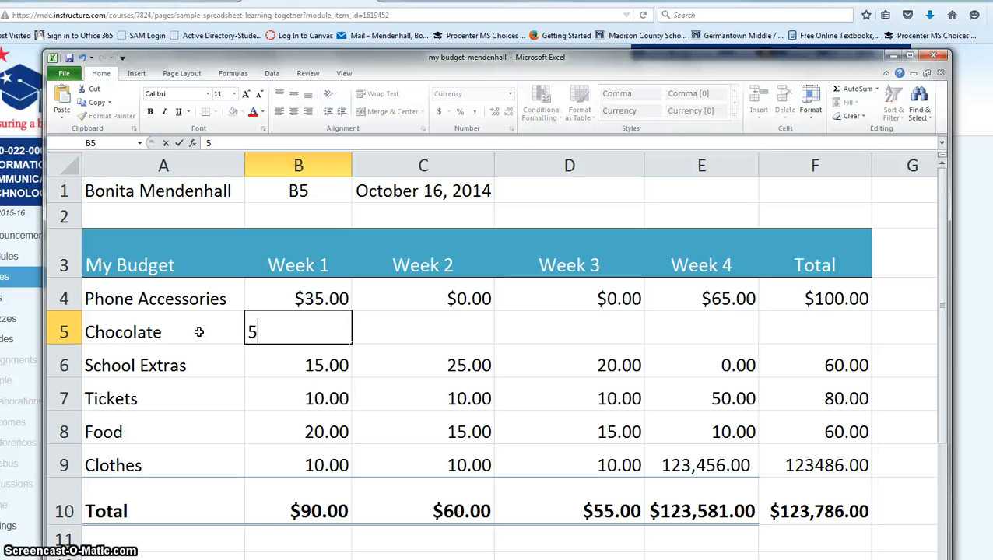
{"action": "key", "text": "Tab"}
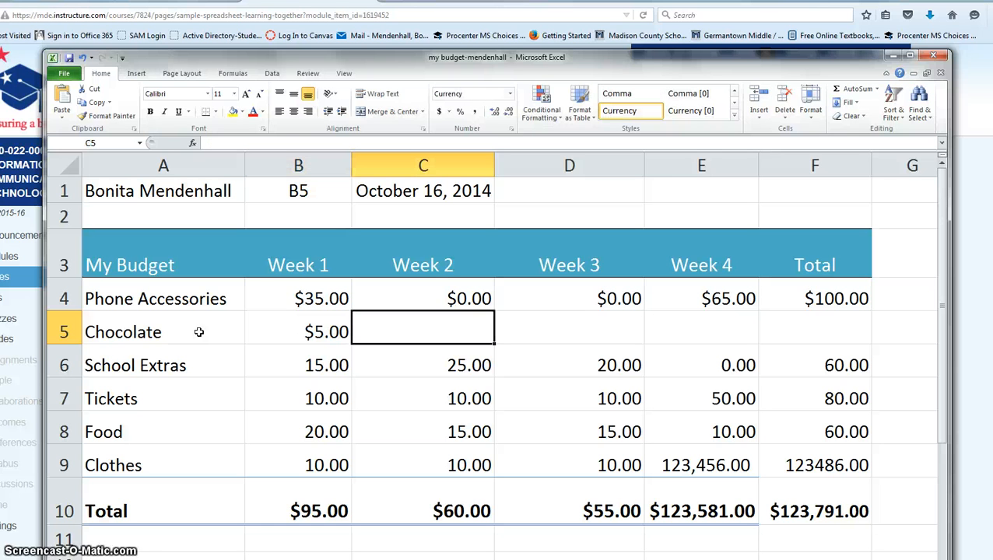
{"action": "type", "text": "7"}
{"action": "key", "text": "Tab"}
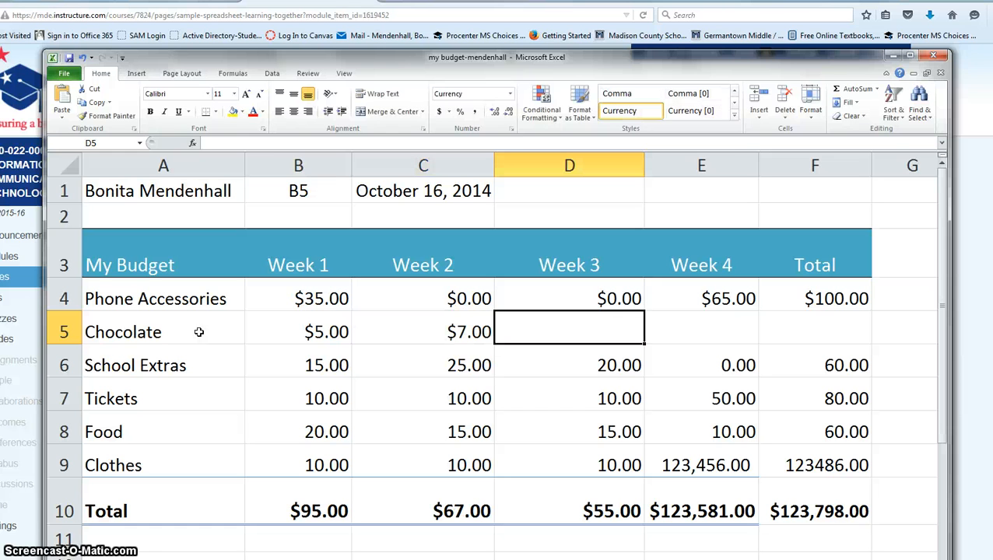
{"action": "type", "text": "9"}
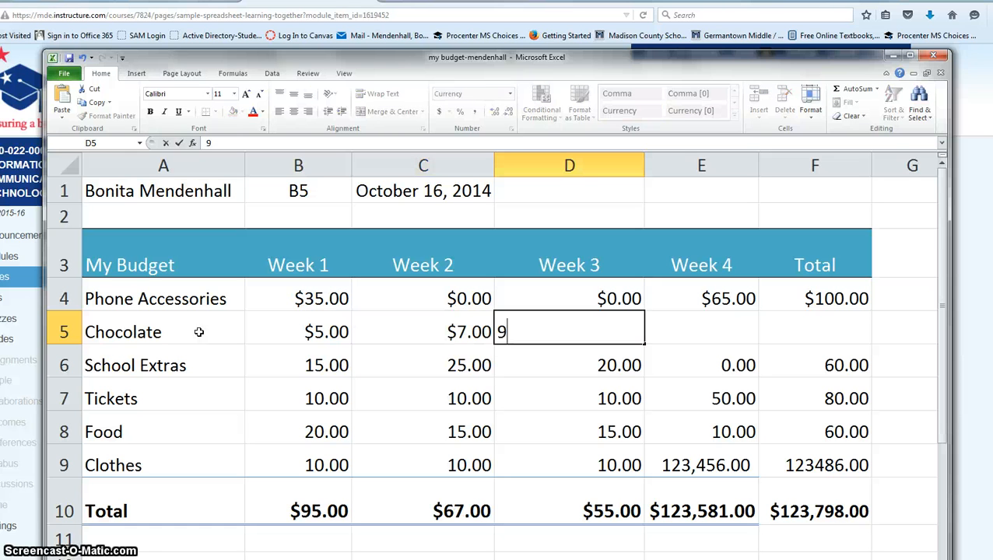
{"action": "key", "text": "Tab"}
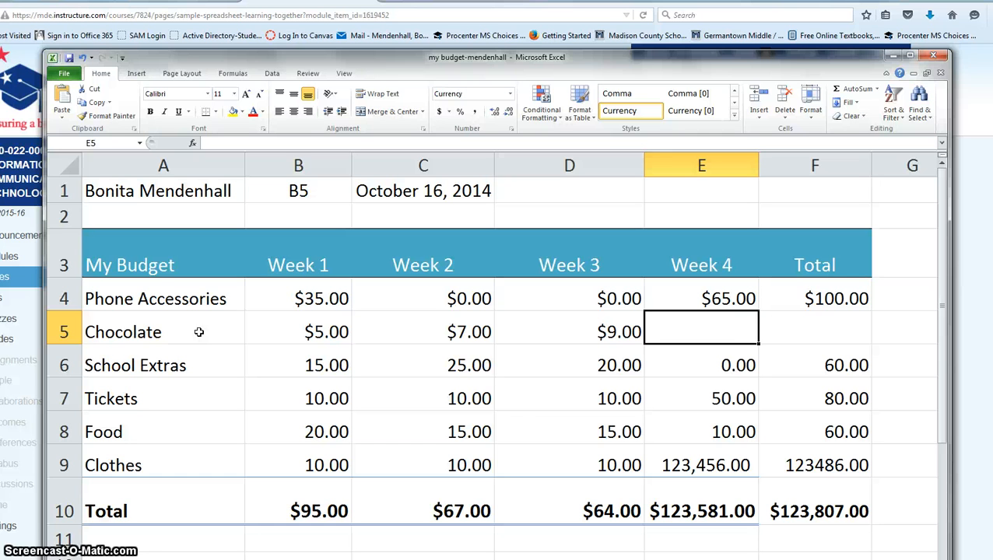
{"action": "type", "text": "12"}
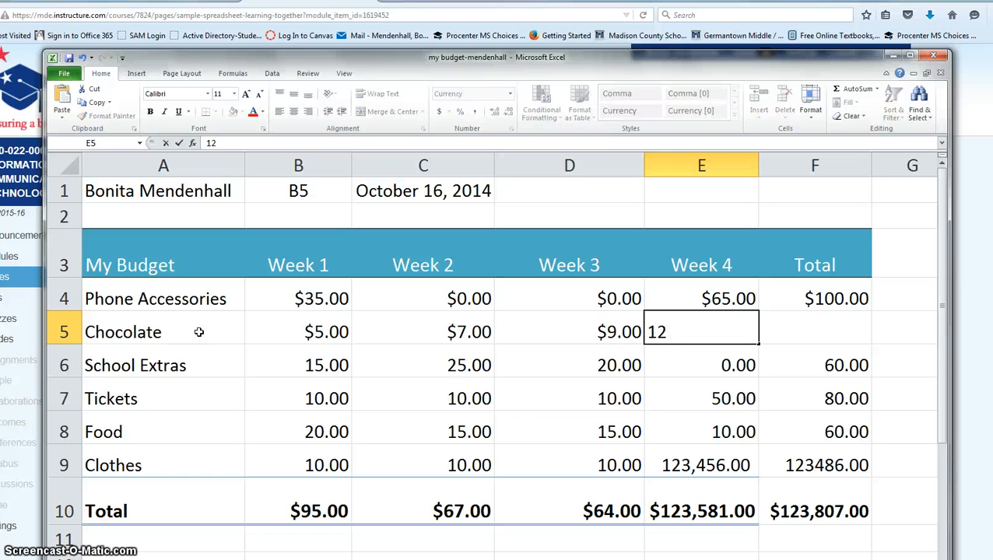
{"action": "key", "text": "Tab"}
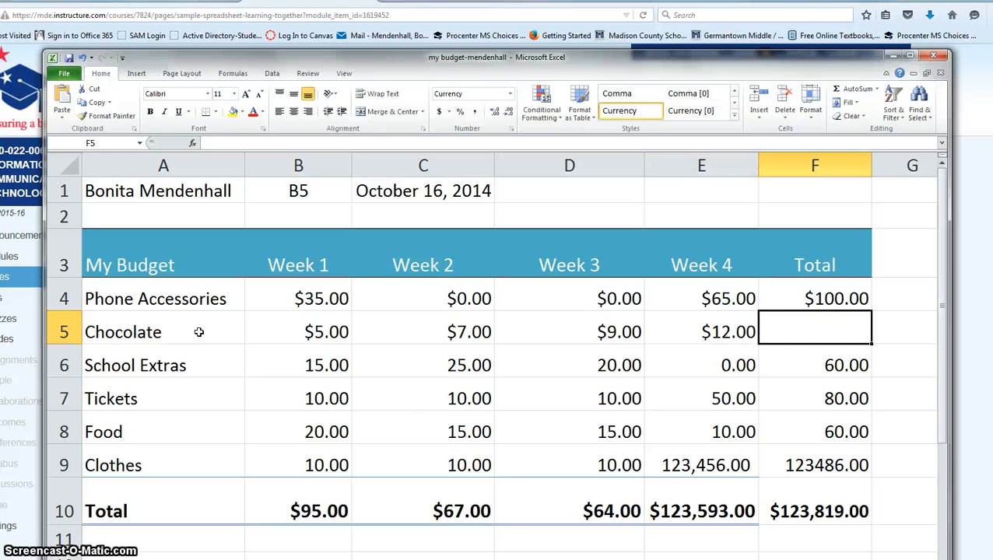
Copy the F4 row-sum formula down to F5 so Chocolate totals $33.00.
{"action": "left_click", "coordinate": [844, 301]}
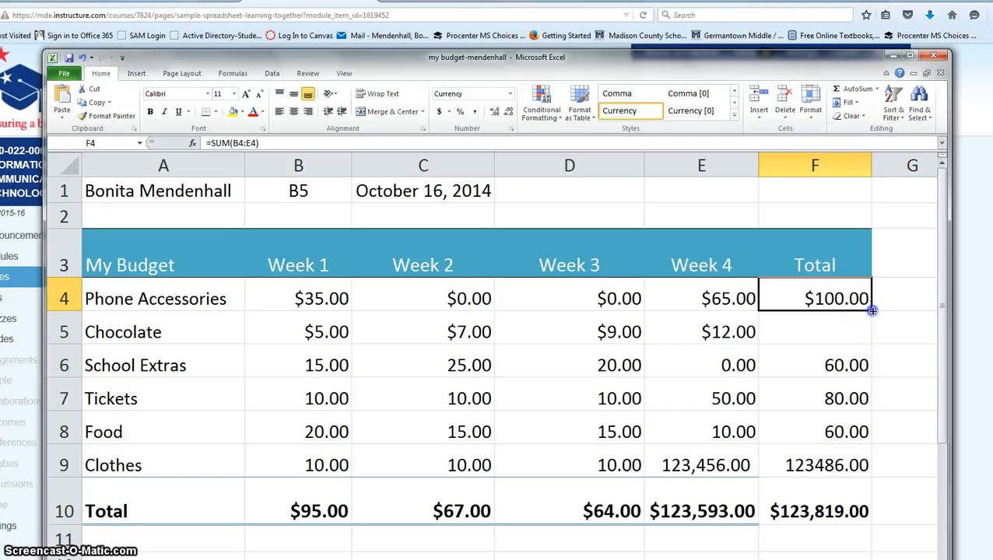
{"action": "left_click_drag", "start_coordinate": [872, 329], "coordinate": [869, 336]}
{"action": "left_click", "coordinate": [852, 366]}
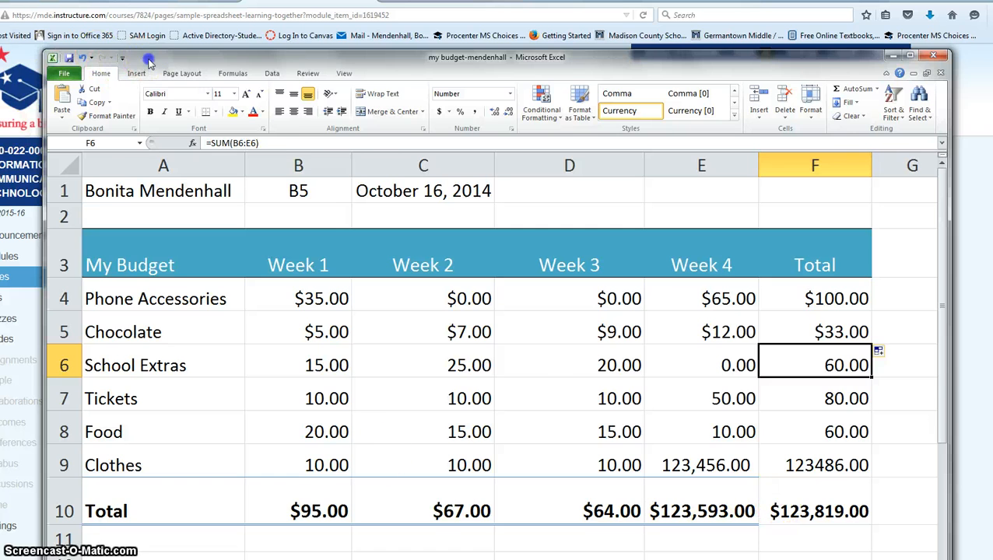
{"action": "left_click_drag", "start_coordinate": [148, 59], "coordinate": [436, 47]}
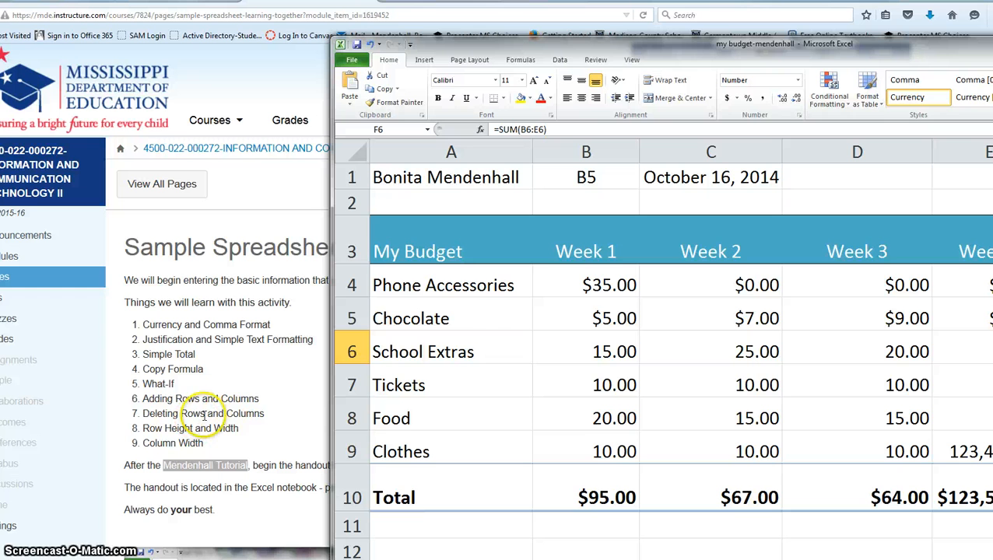
{"action": "left_click_drag", "start_coordinate": [665, 38], "coordinate": [373, 0]}
Insert a blank sheet column at E, before Week 4.
{"action": "left_click", "coordinate": [724, 243]}
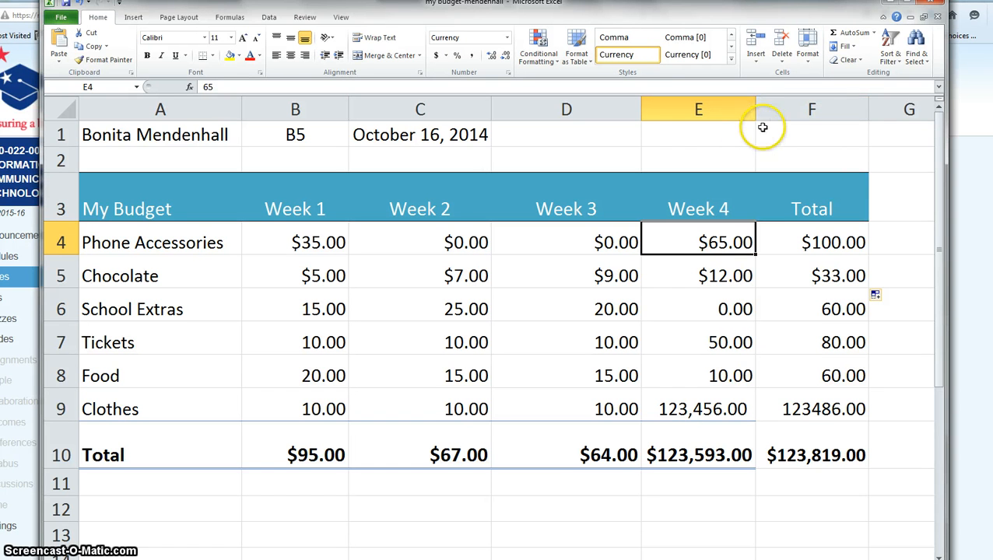
{"action": "left_click", "coordinate": [756, 62]}
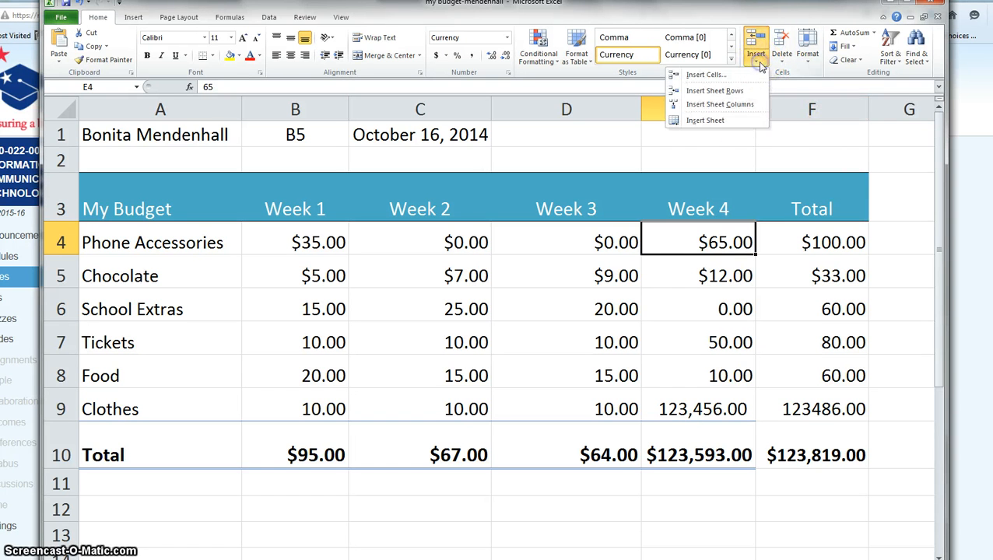
{"action": "left_click", "coordinate": [726, 107]}
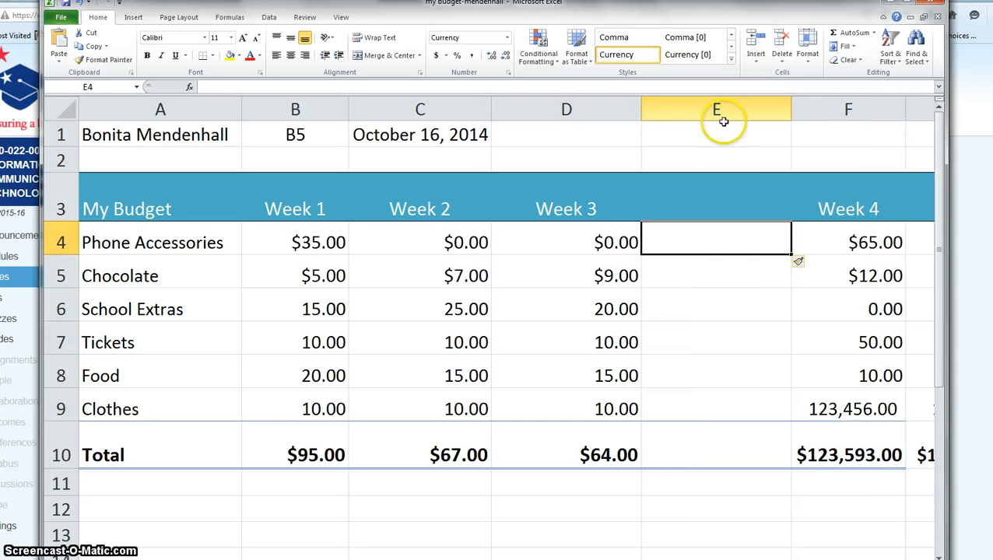